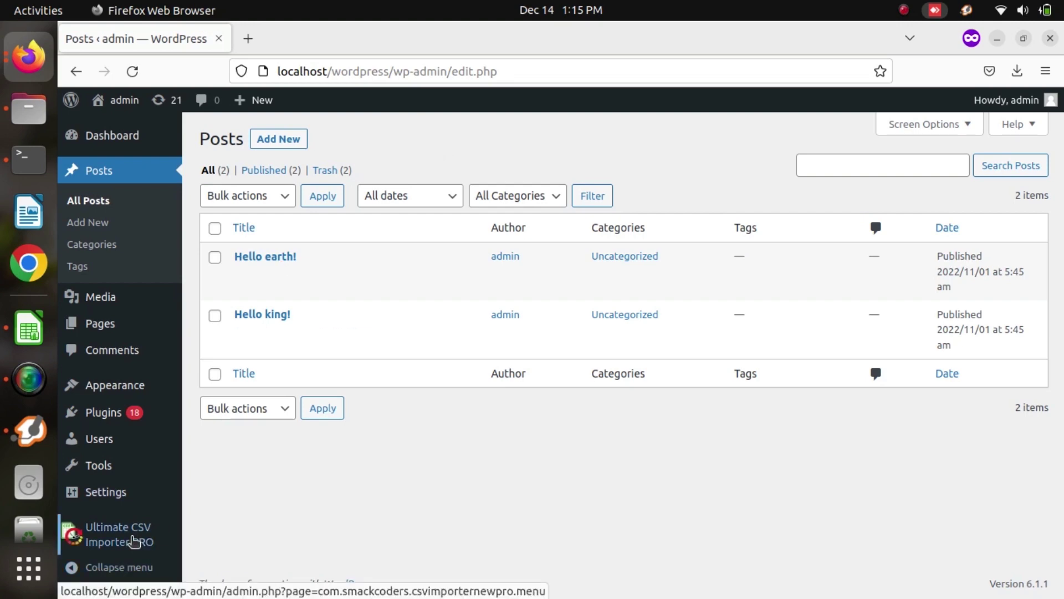
Open the Ultimate CSV Importer PRO Import / Update page from the admin sidebar
click(133, 540)
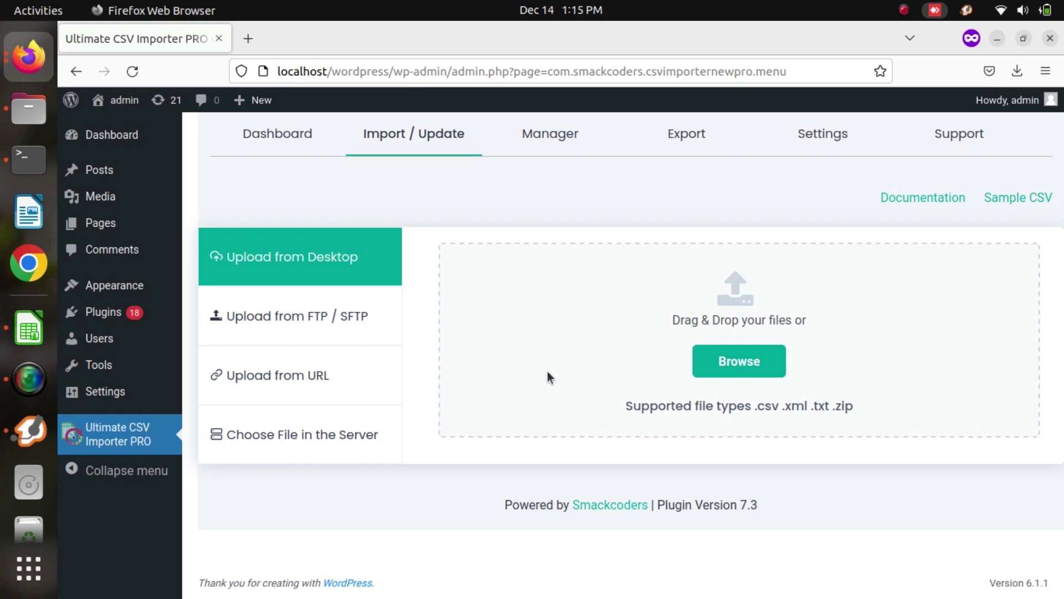
Switch to the sample CSV in Calc and step down through the post titles
click(22, 329)
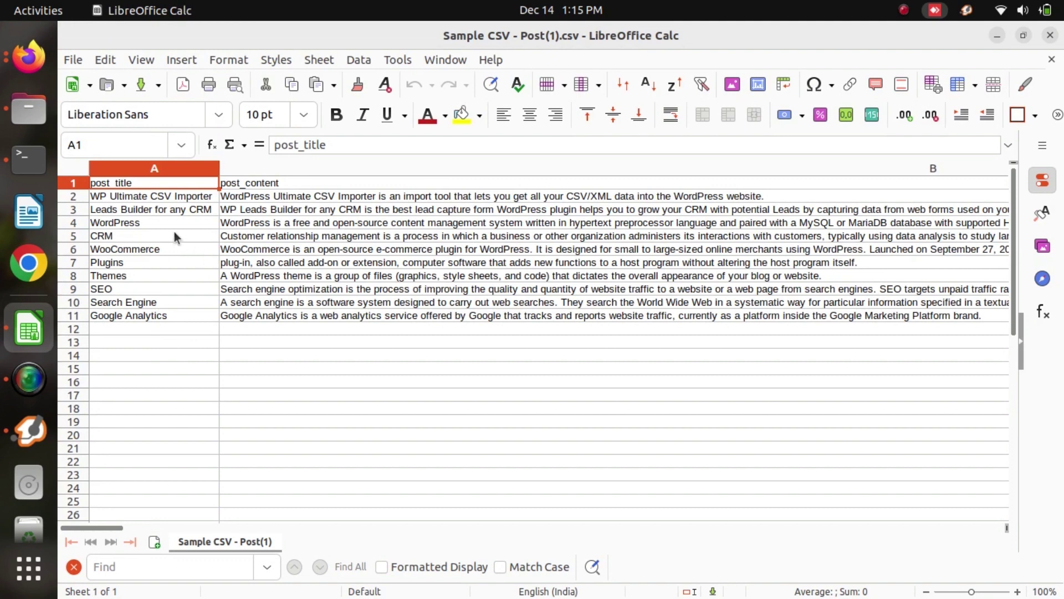
click(168, 213)
key(Down)
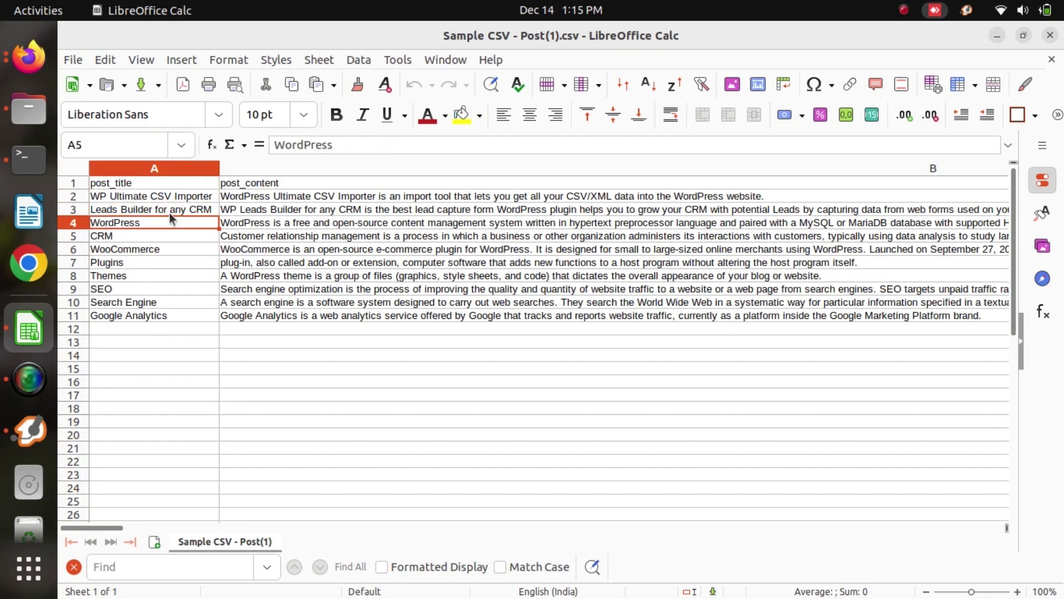
key(Down)
key(Down)
key(Down)
key(Down)
key(Down)
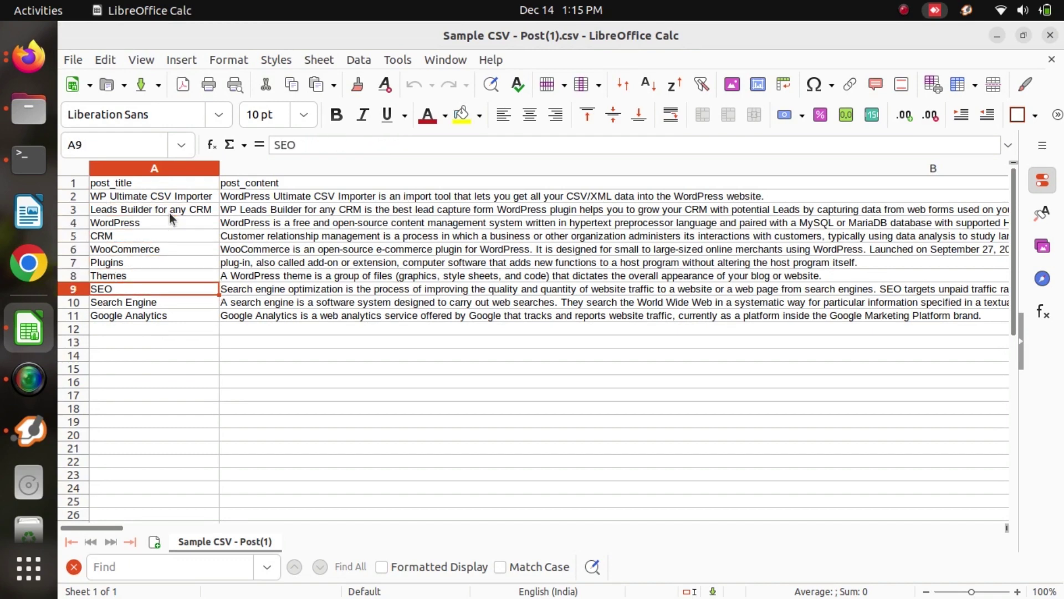
Review the header row from post_title across to post_category, then return to column A
click(192, 182)
key(Right)
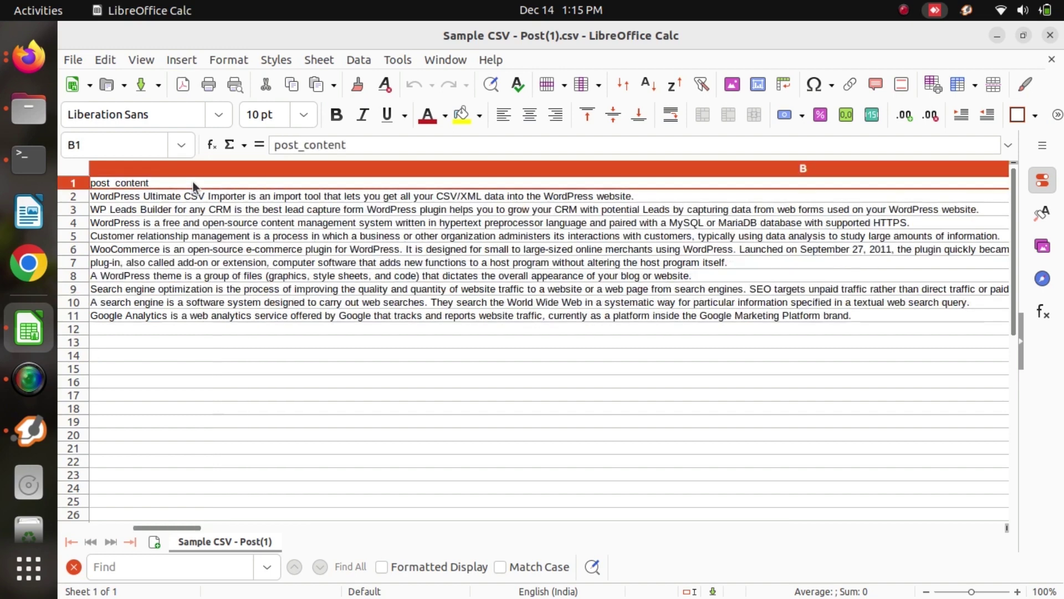
key(Right)
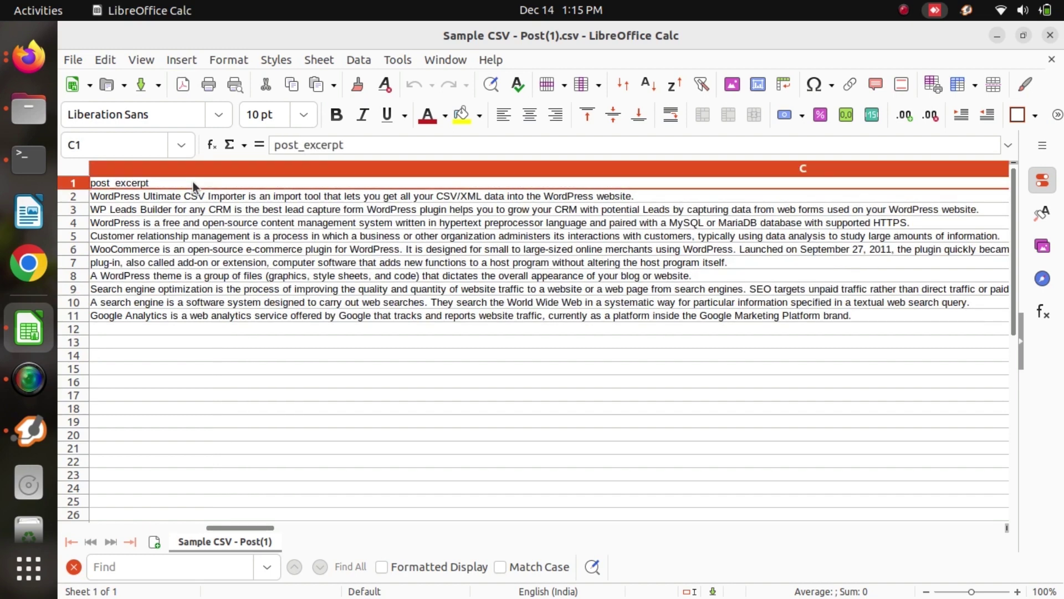
key(Right)
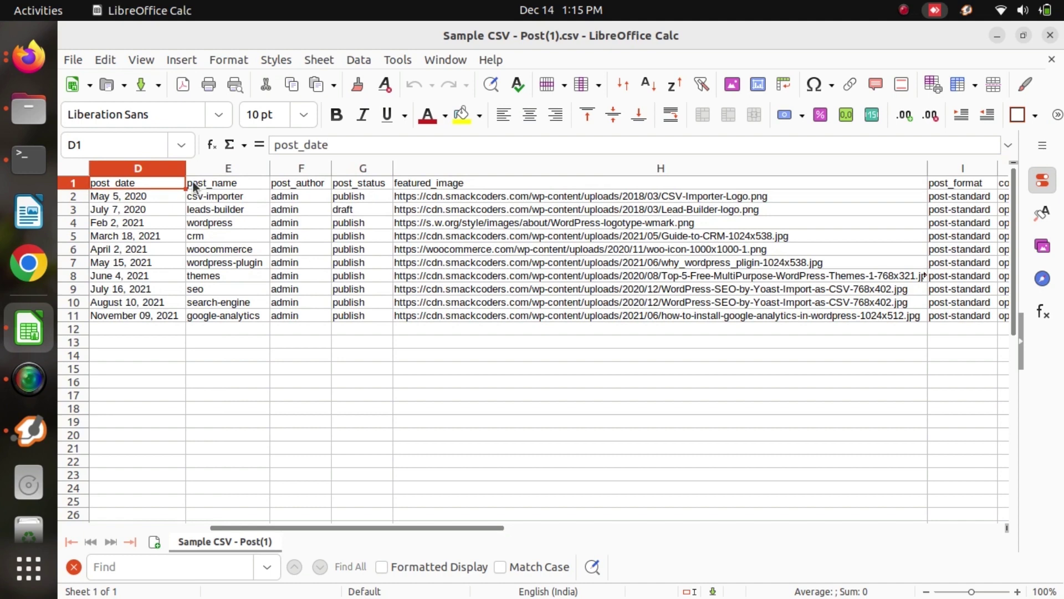
key(Right)
key(Right)
key(Right)
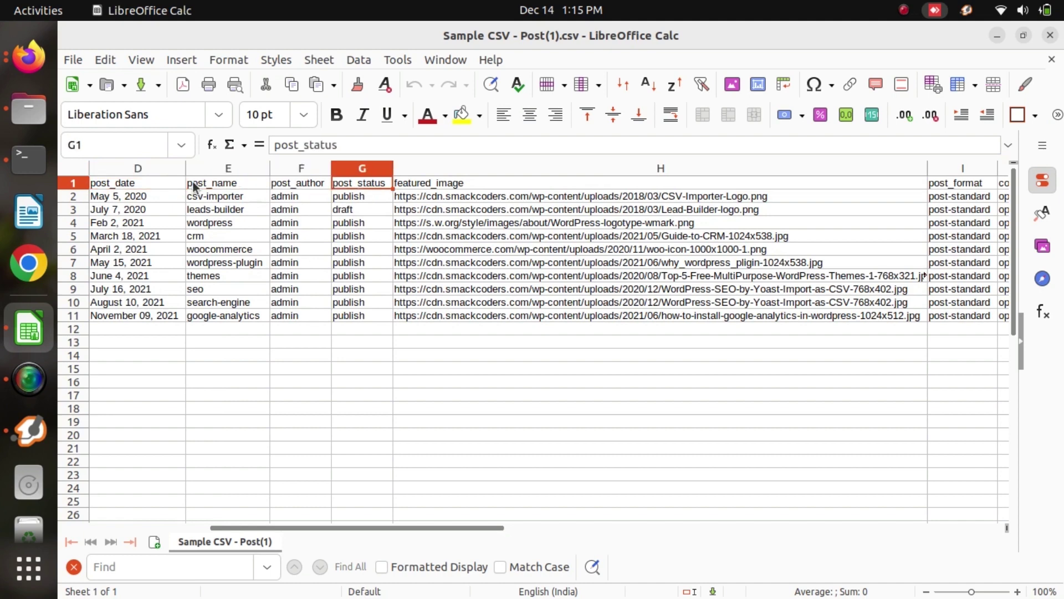
key(Right)
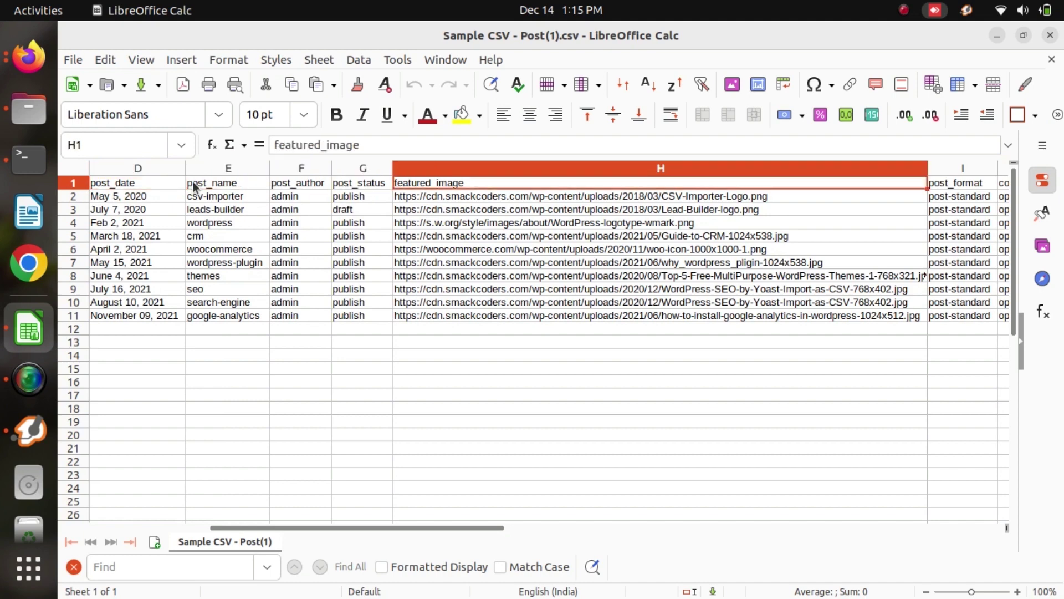
key(Right)
key(Right)
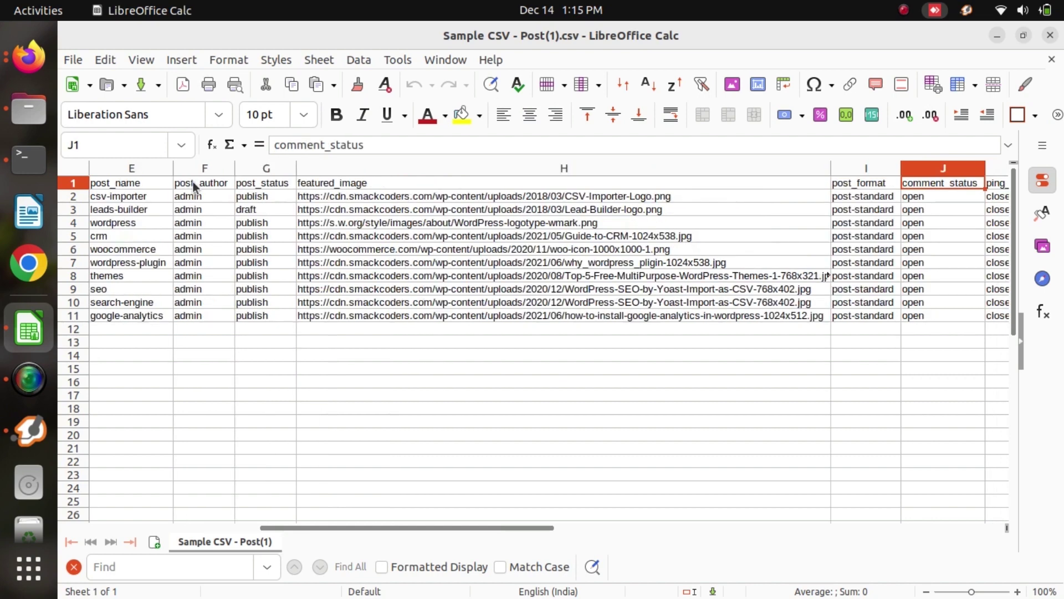
key(Right)
key(Right)
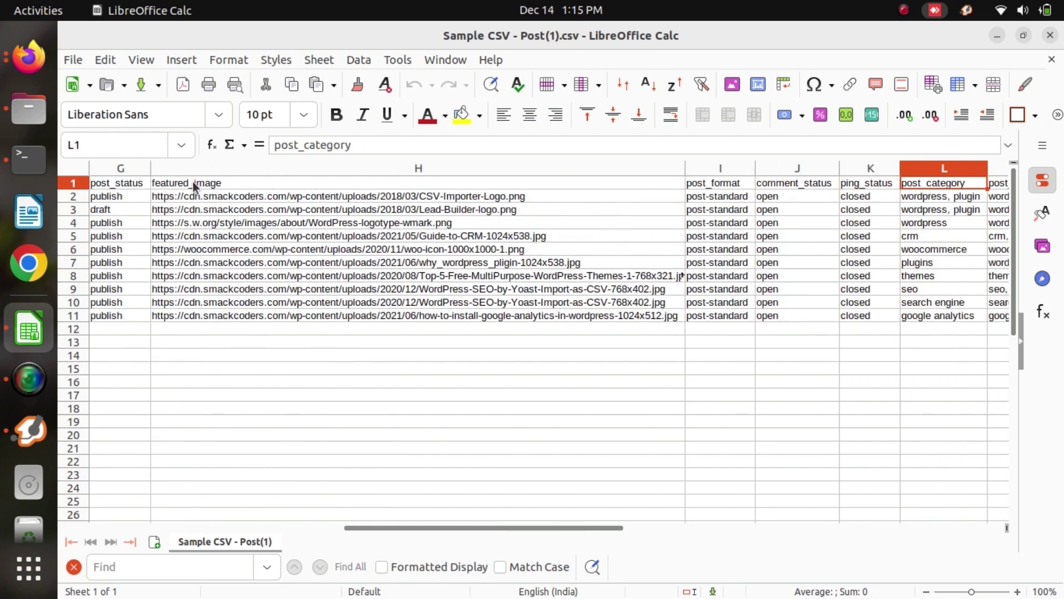
key(Right)
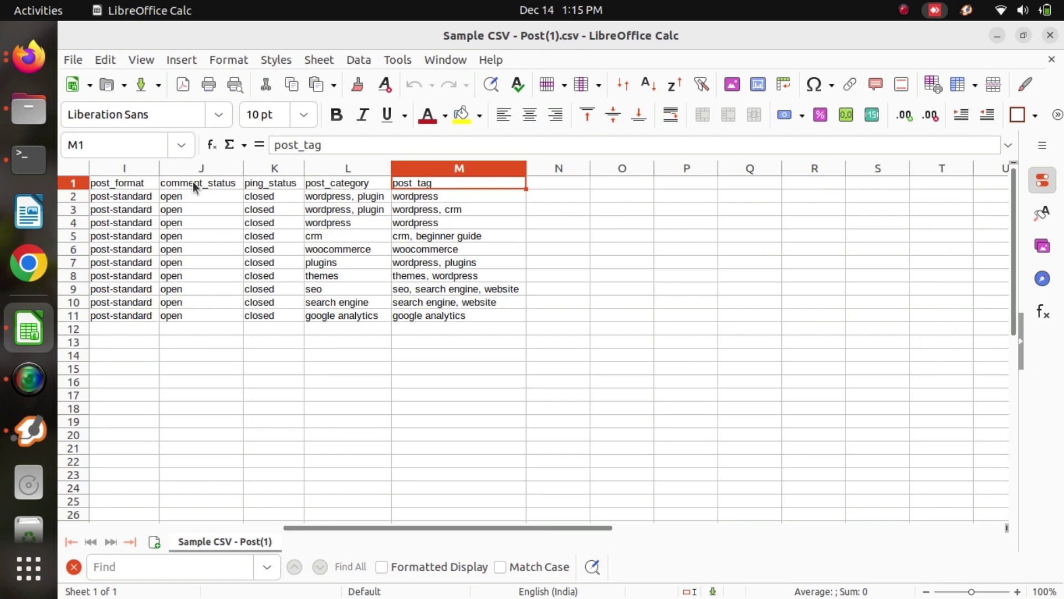
key(Left)
key(Left)
key(Left)
key(Left)
key(Left)
key(Left)
key(Left)
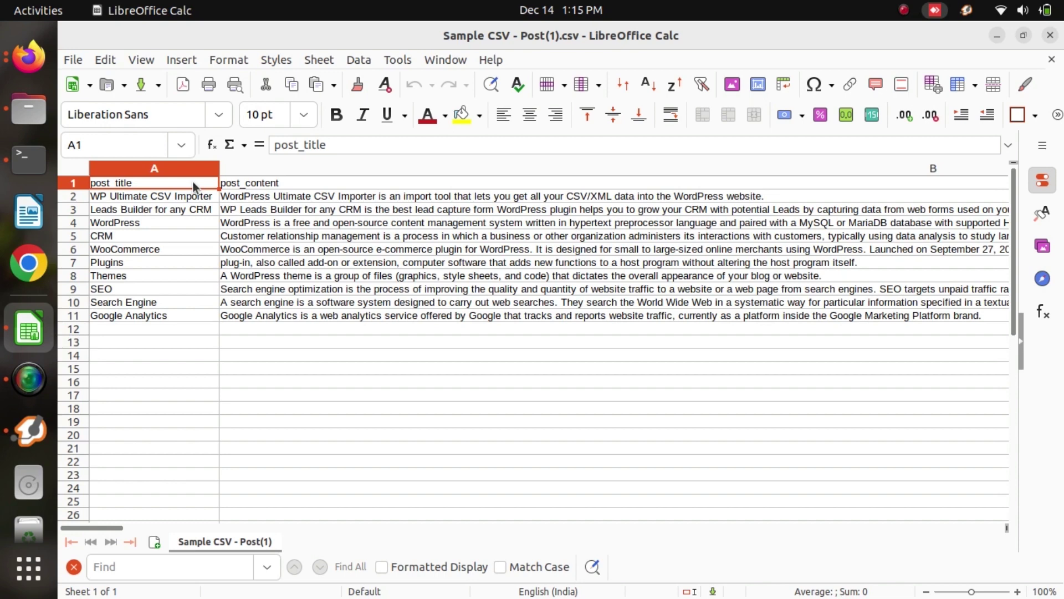
Pick Sample CSV - Post(1).csv from Downloads as the importer's upload file
click(31, 61)
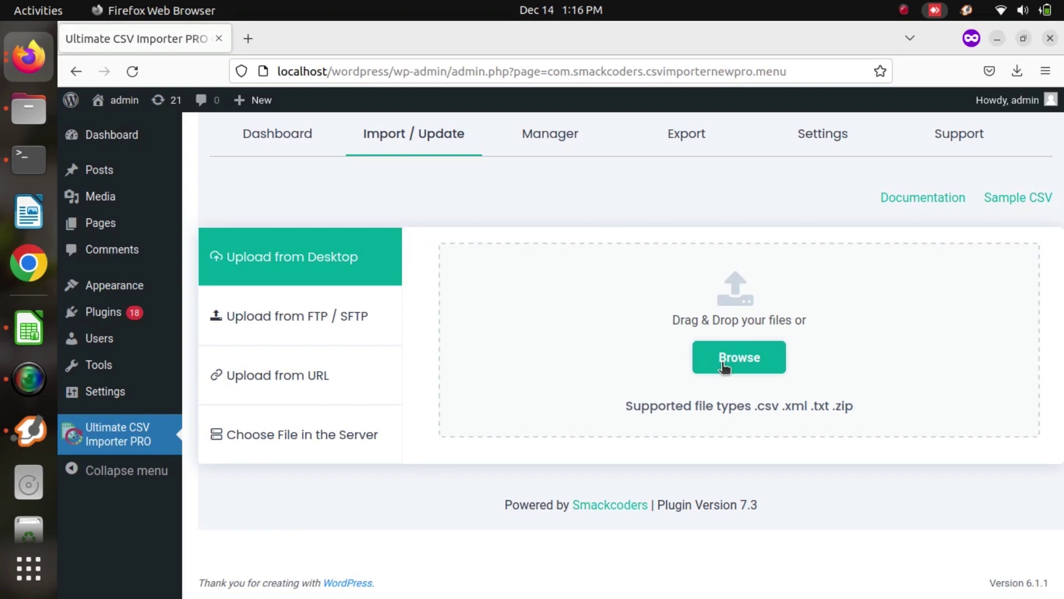
click(740, 349)
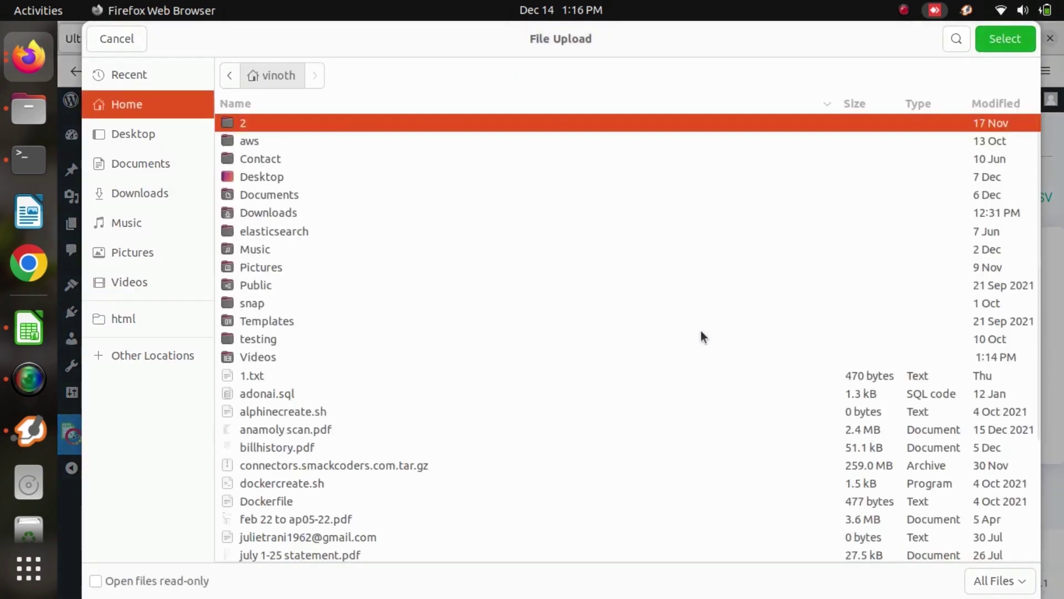
click(128, 183)
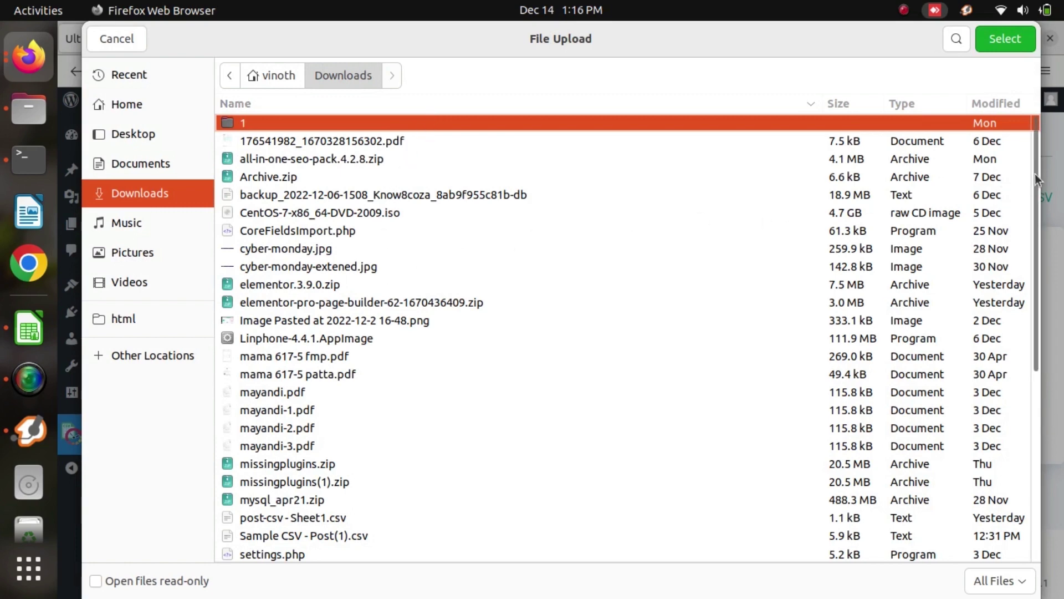
drag(1037, 179, 1036, 224)
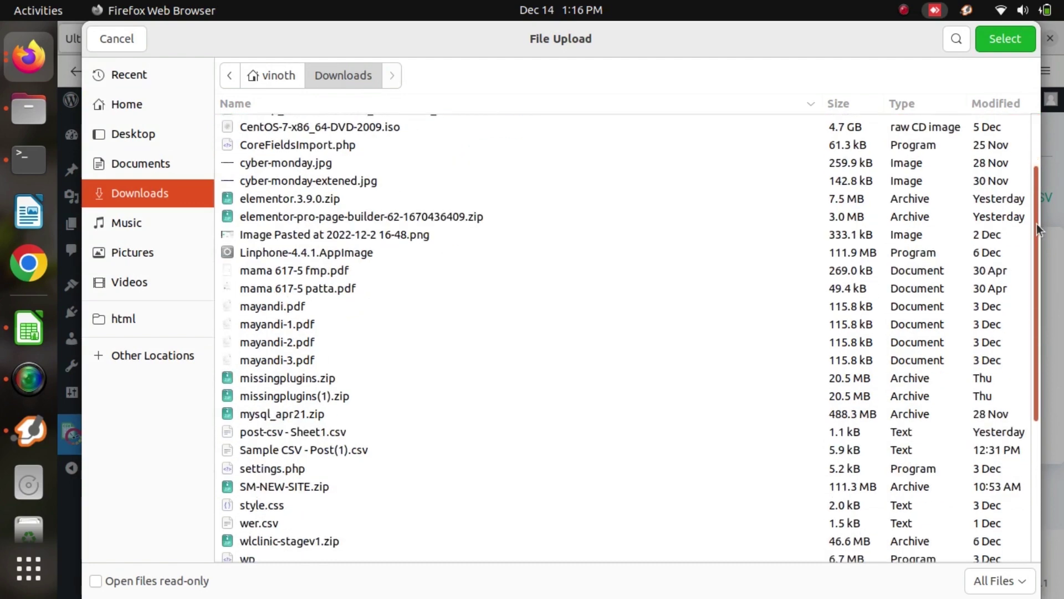
click(367, 450)
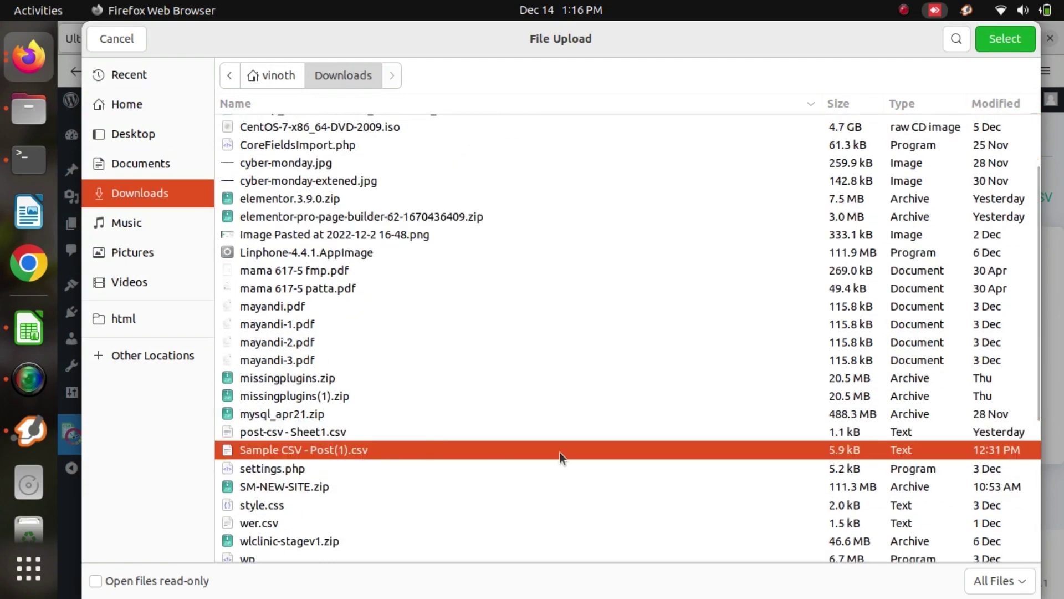
click(1012, 35)
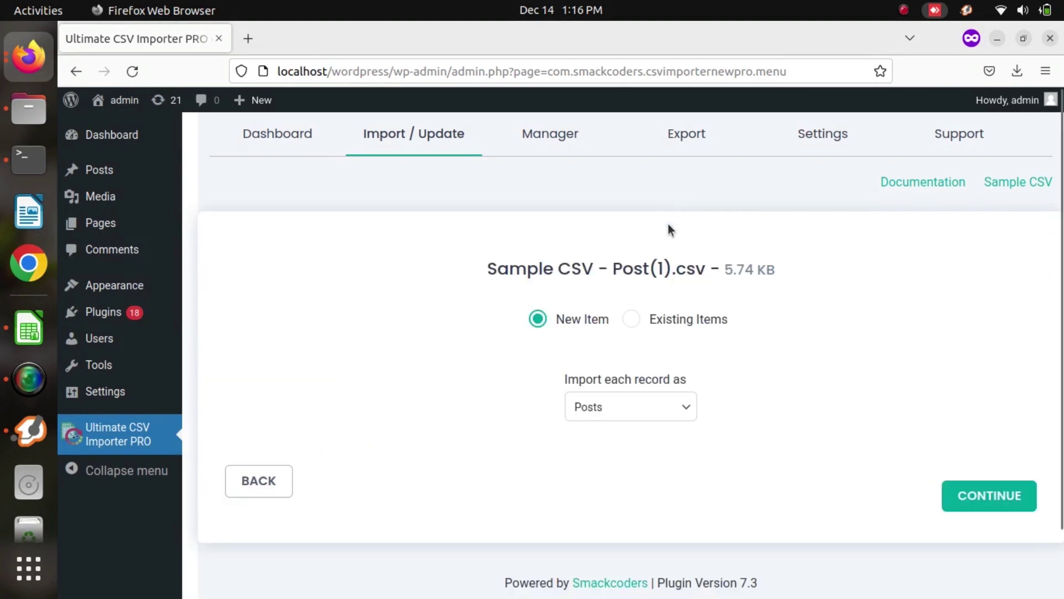
Import as New Item with Posts as the record type and proceed to field mapping
click(676, 415)
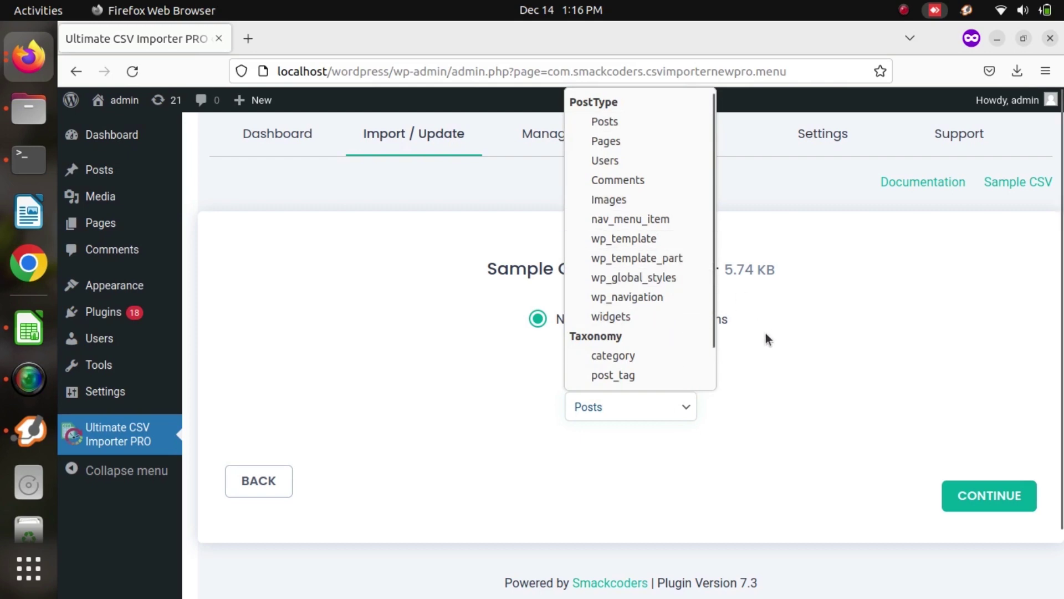
click(734, 427)
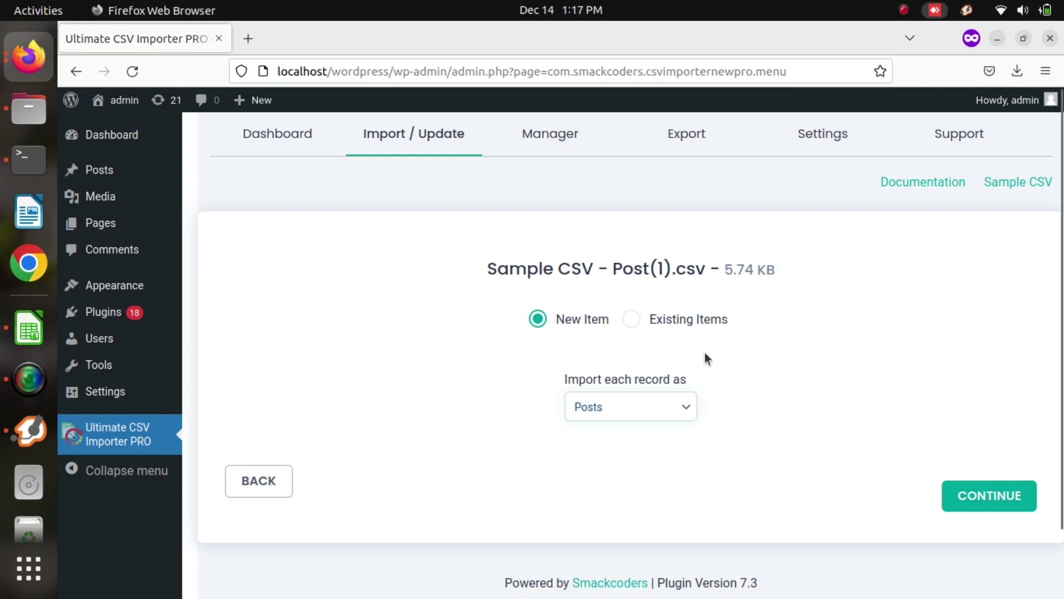
click(989, 501)
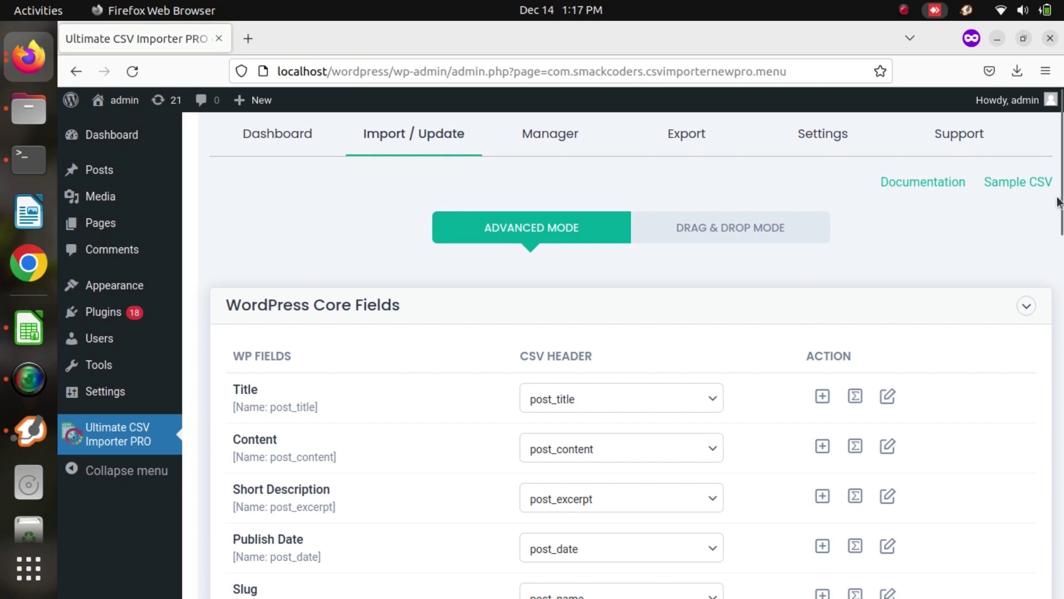
Confirm the Title field stays mapped to the post_title CSV column
drag(1060, 202, 1030, 266)
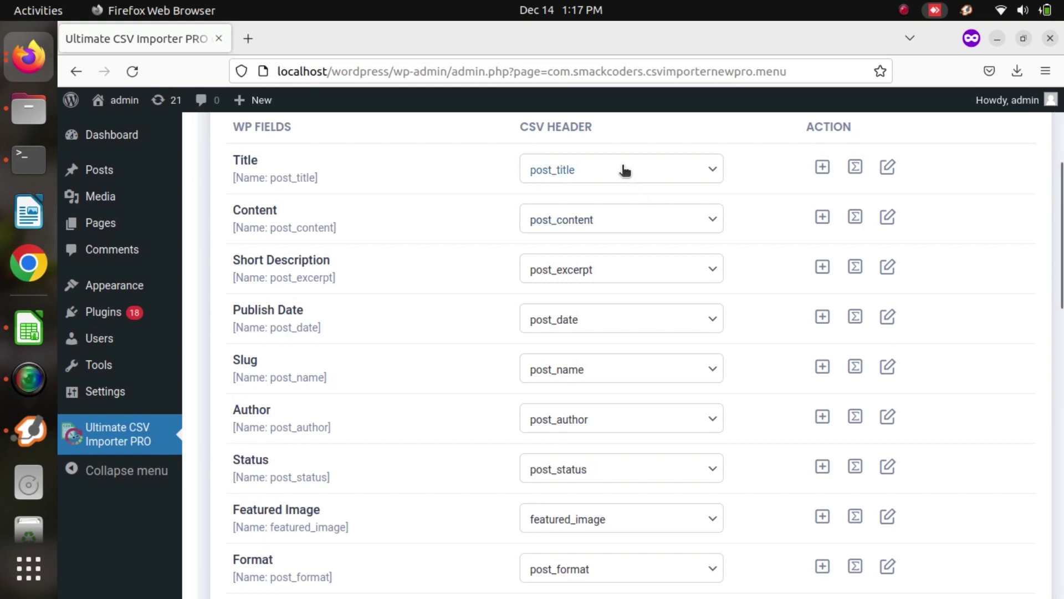
click(622, 169)
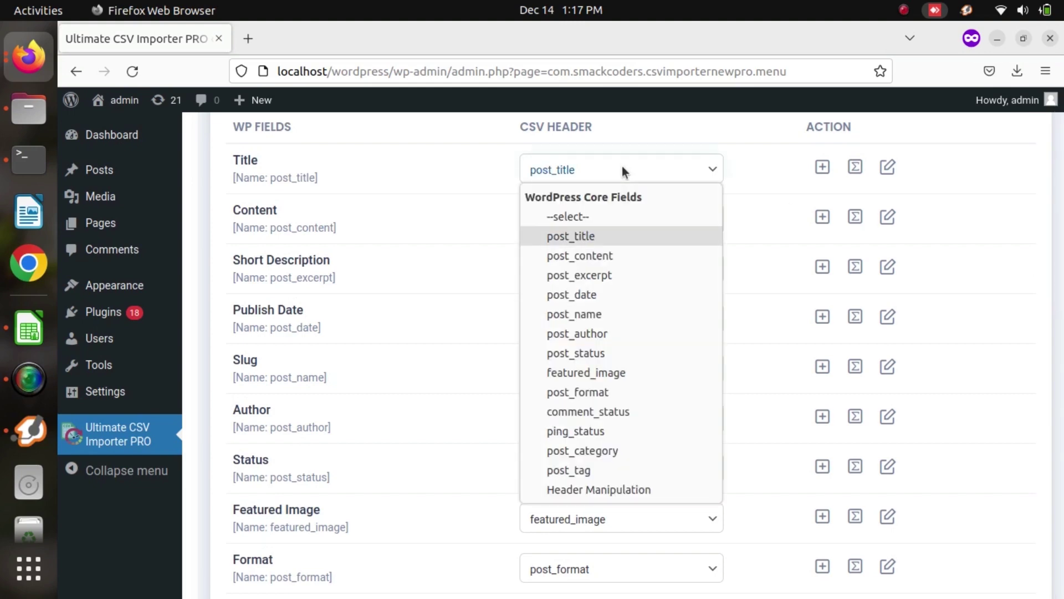
click(622, 169)
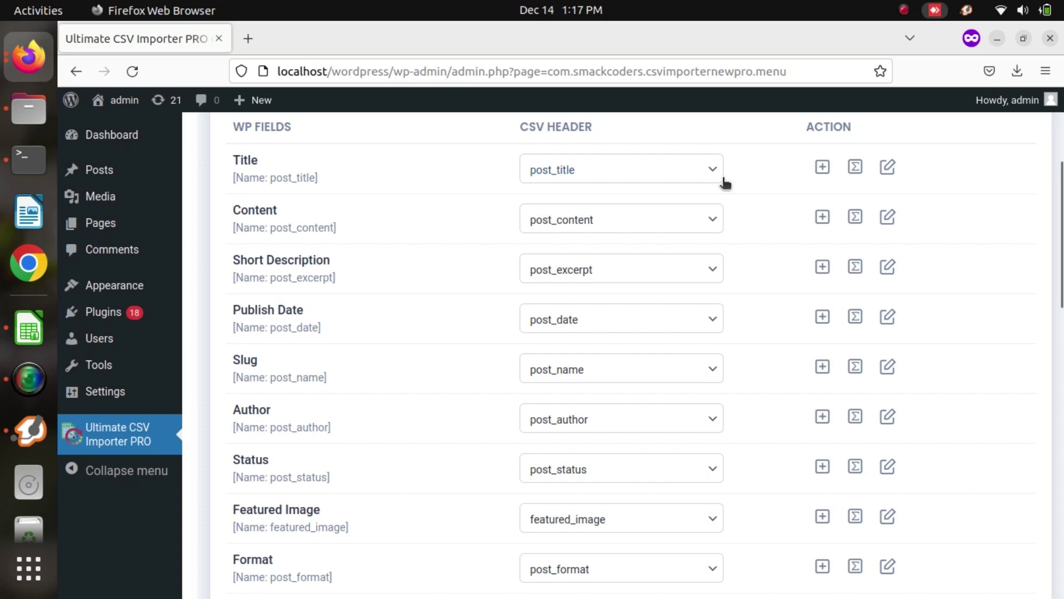
scroll(690, 300, up, 5)
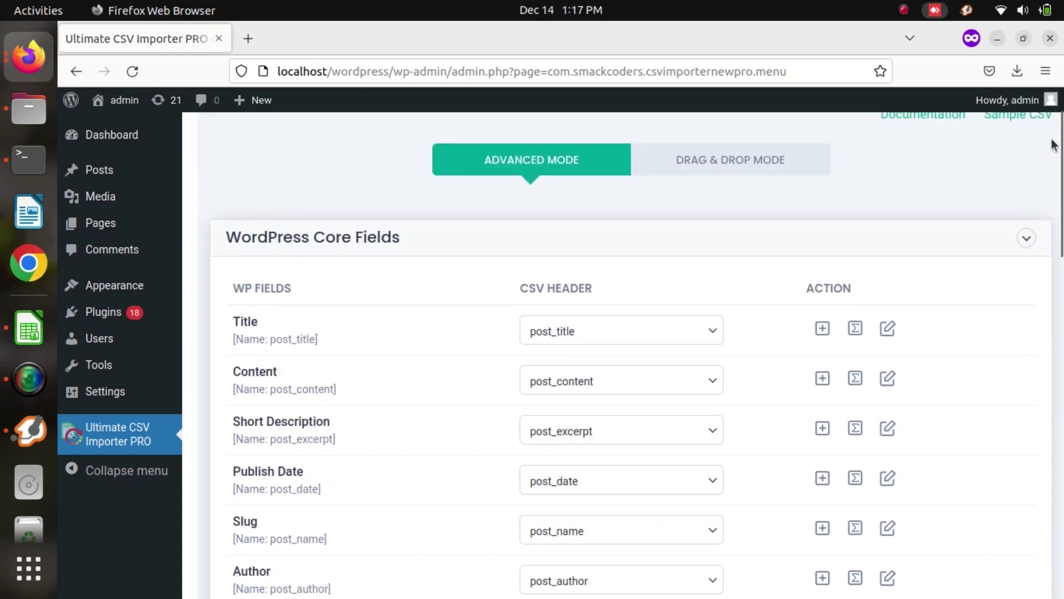
click(638, 322)
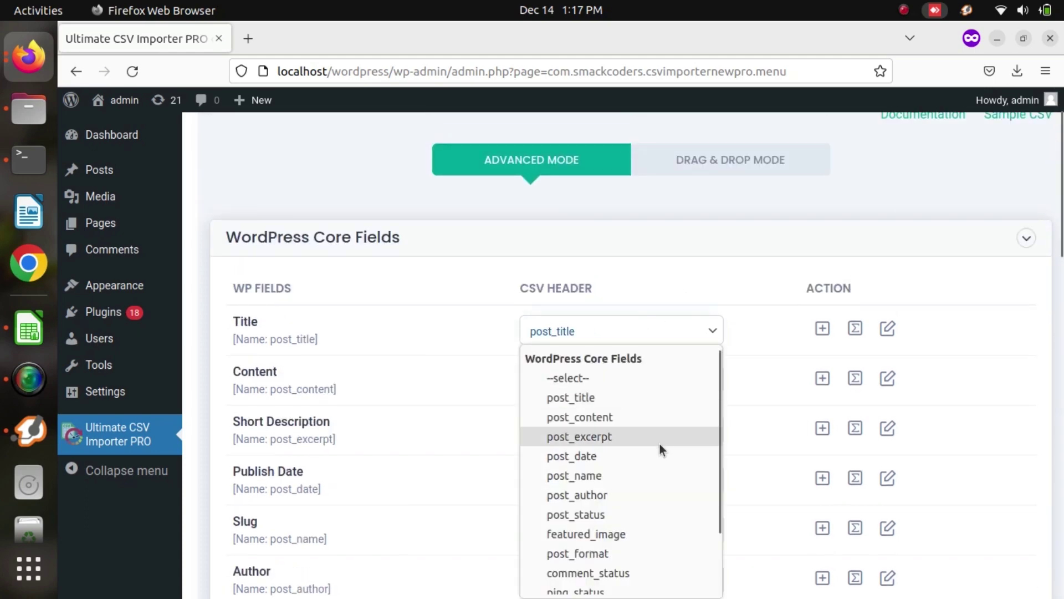
click(690, 261)
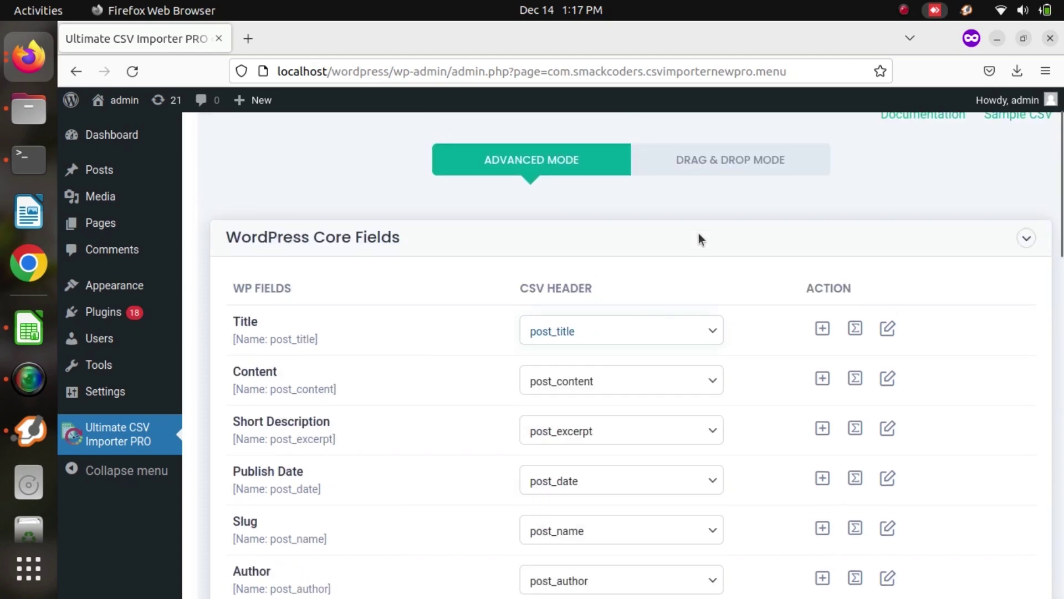
Switch the mapping to drag-and-drop mode and scroll to the page bottom
click(711, 168)
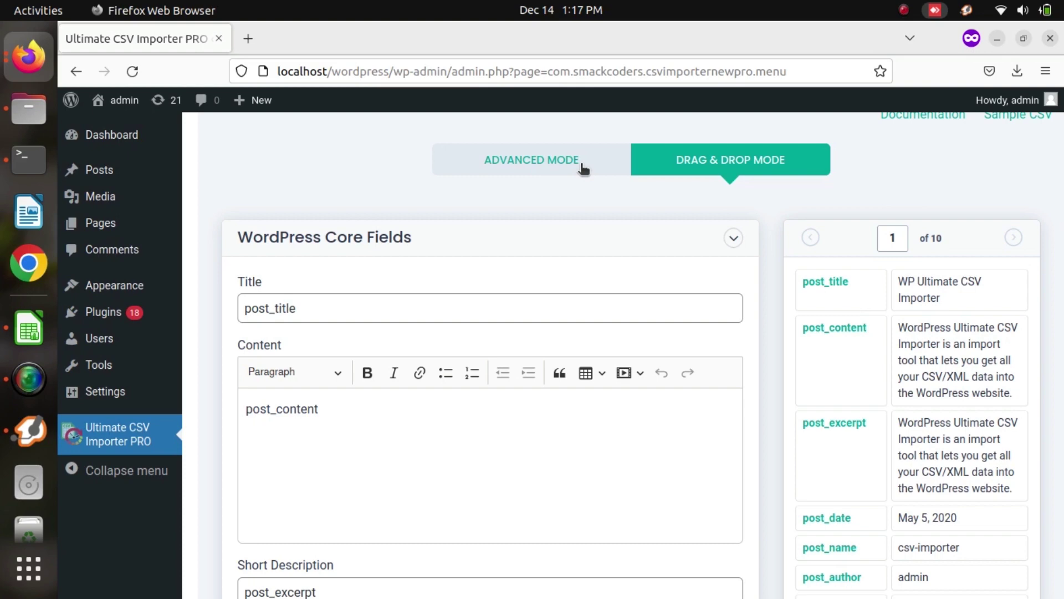
scroll(1061, 103, up, 2)
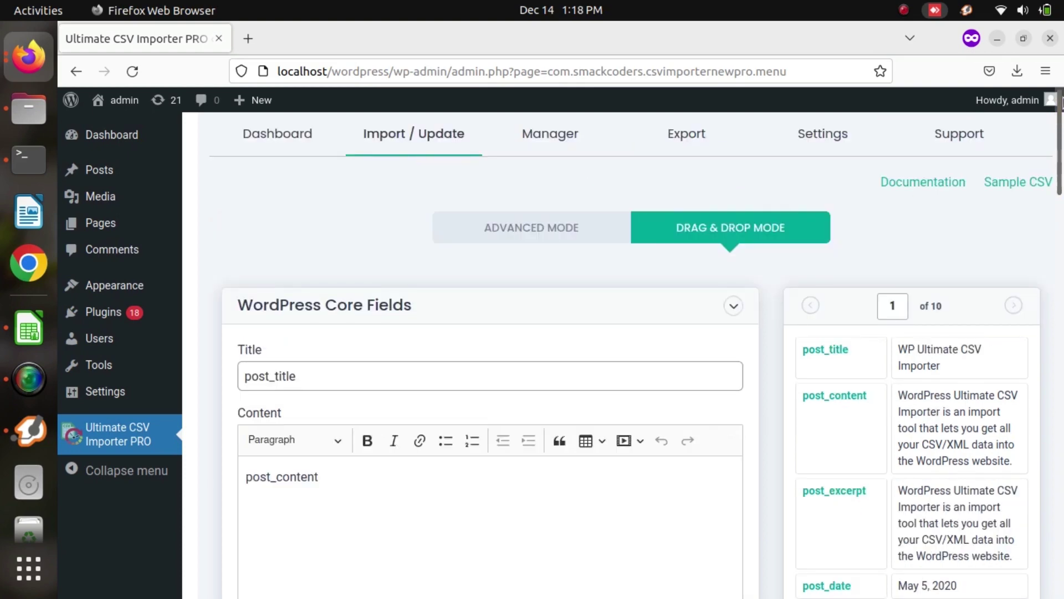
drag(1062, 103, 1061, 379)
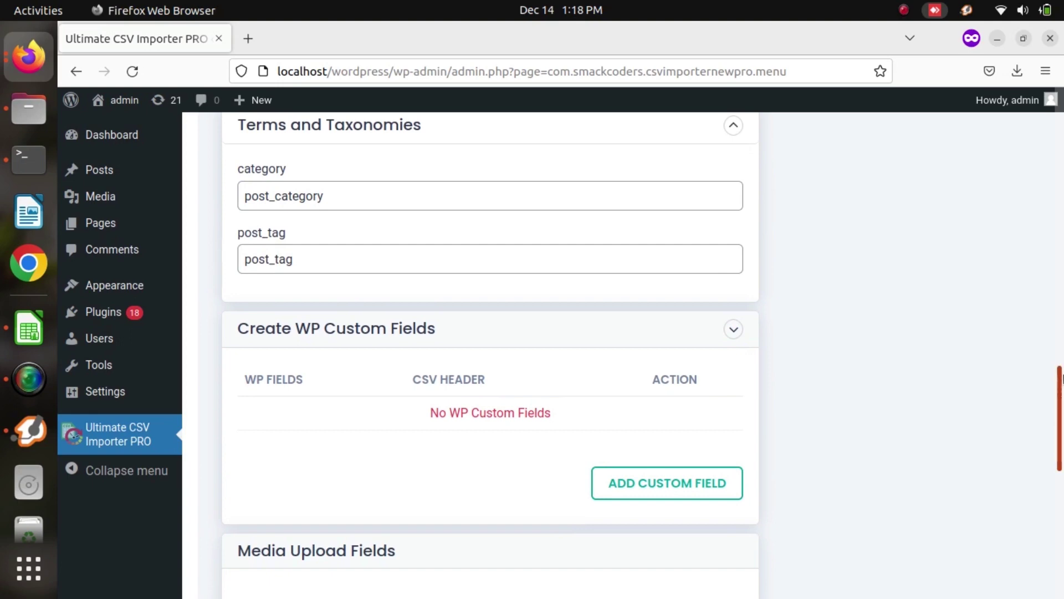
drag(1062, 377, 1062, 516)
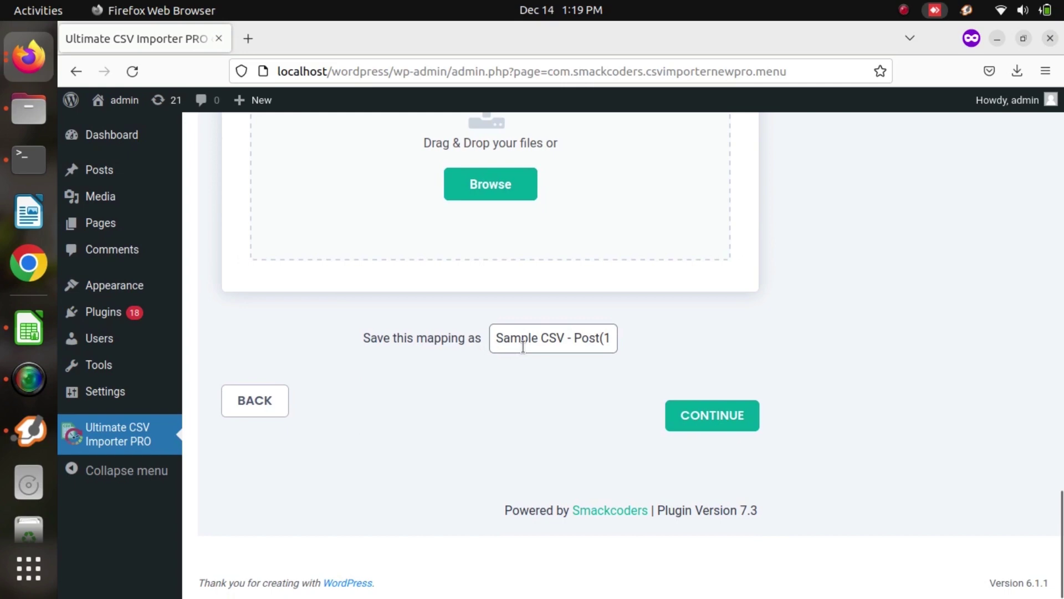
Rename the saved mapping to 'Post-import1' and confirm it
click(522, 346)
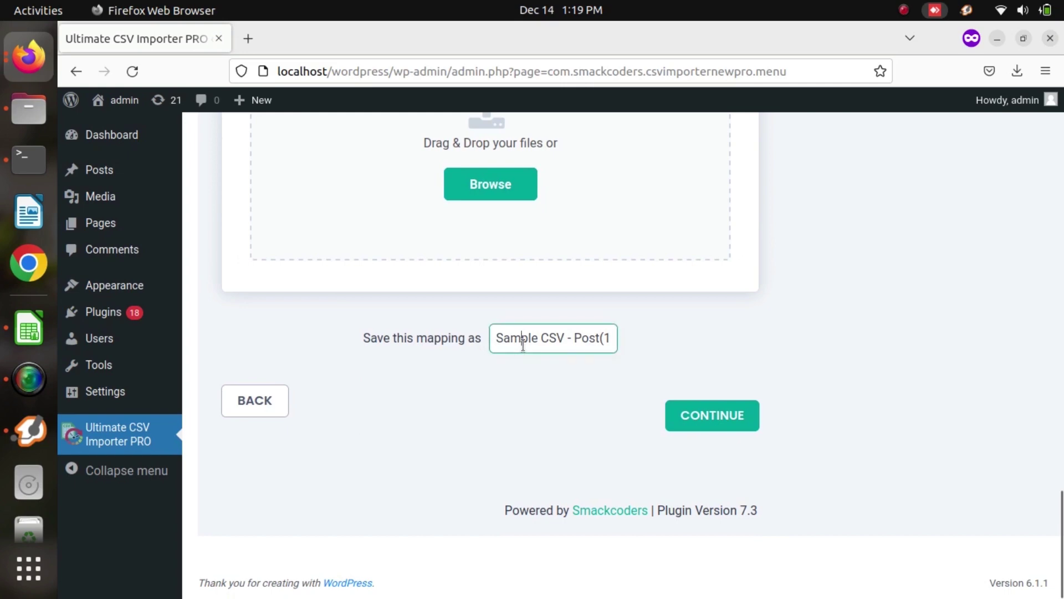
click(581, 337)
key(shift+Home)
key(BackSpace)
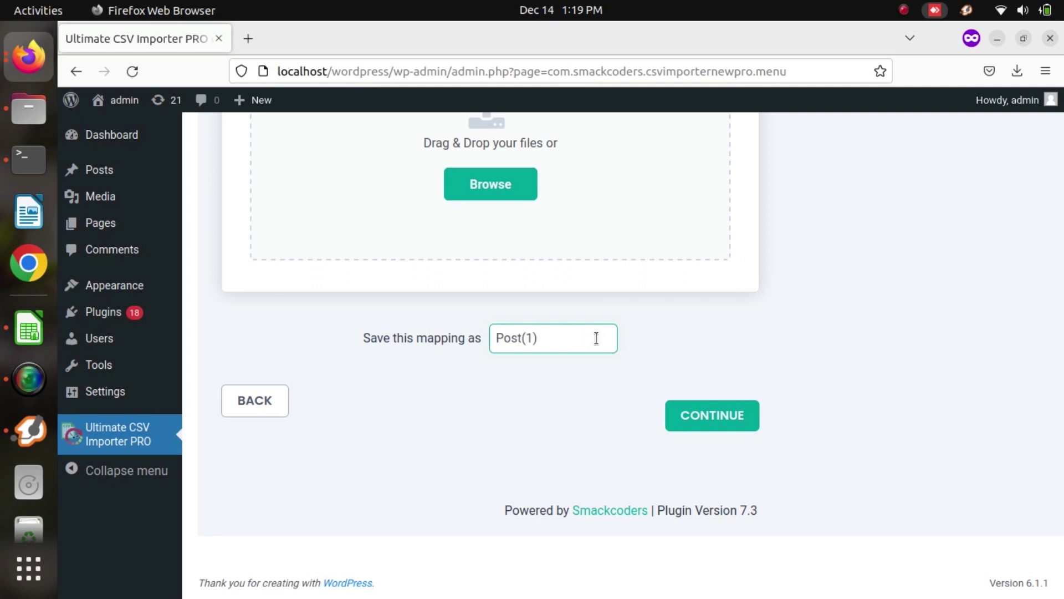
key(BackSpace)
key(BackSpace)
key(BackSpace)
text(-impo)
text(rt1)
click(687, 421)
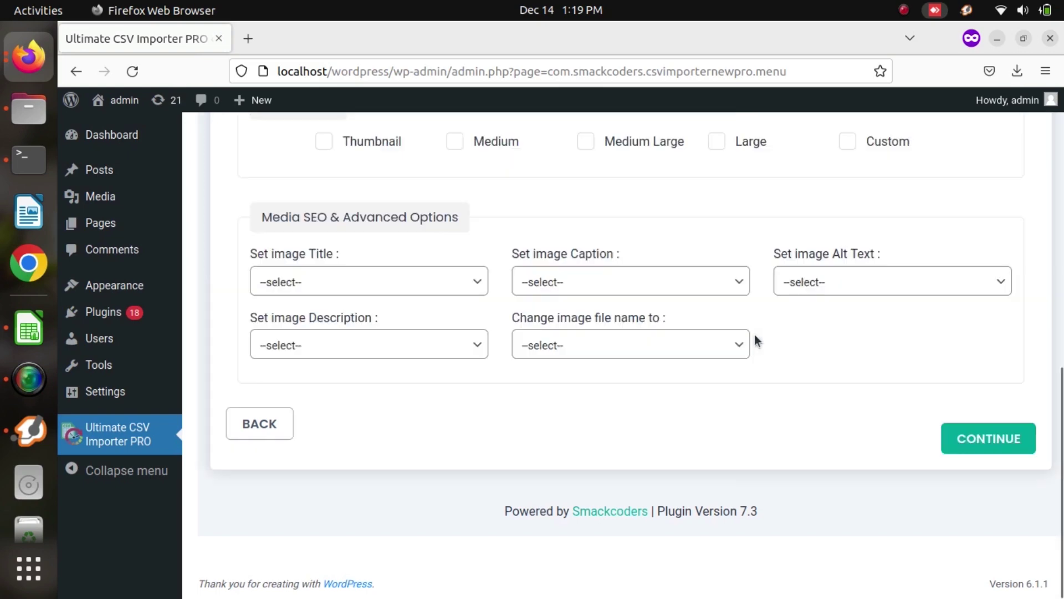
Leave all media image options, including Set image Title, at their defaults and continue
scroll(1061, 237, up, 3)
scroll(1061, 237, up, 3)
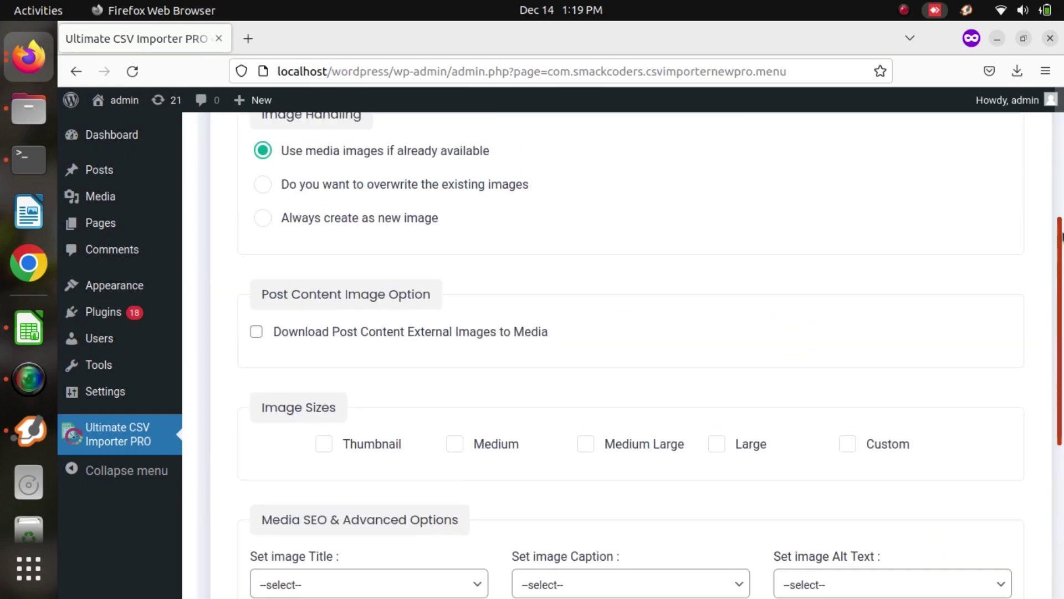
scroll(1061, 237, up, 3)
scroll(1062, 161, up, 1)
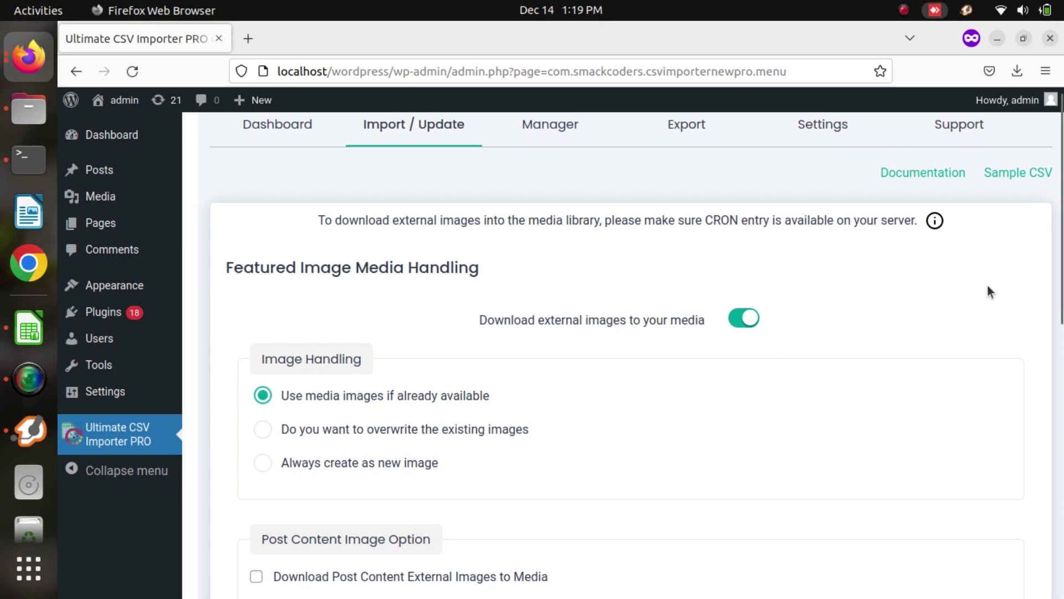
scroll(1061, 381, down, 5)
scroll(1063, 382, down, 5)
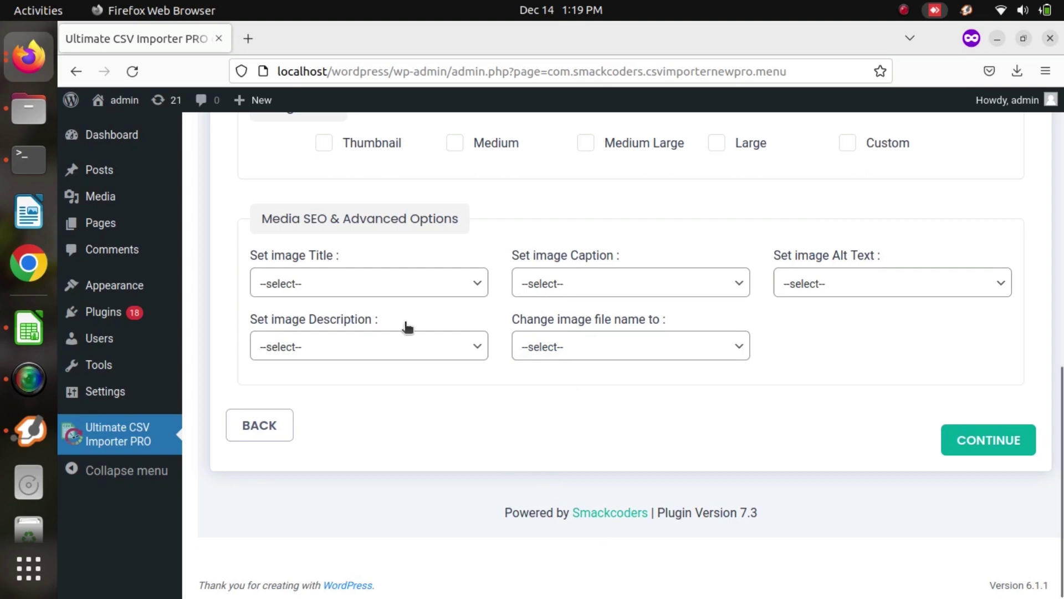
click(451, 283)
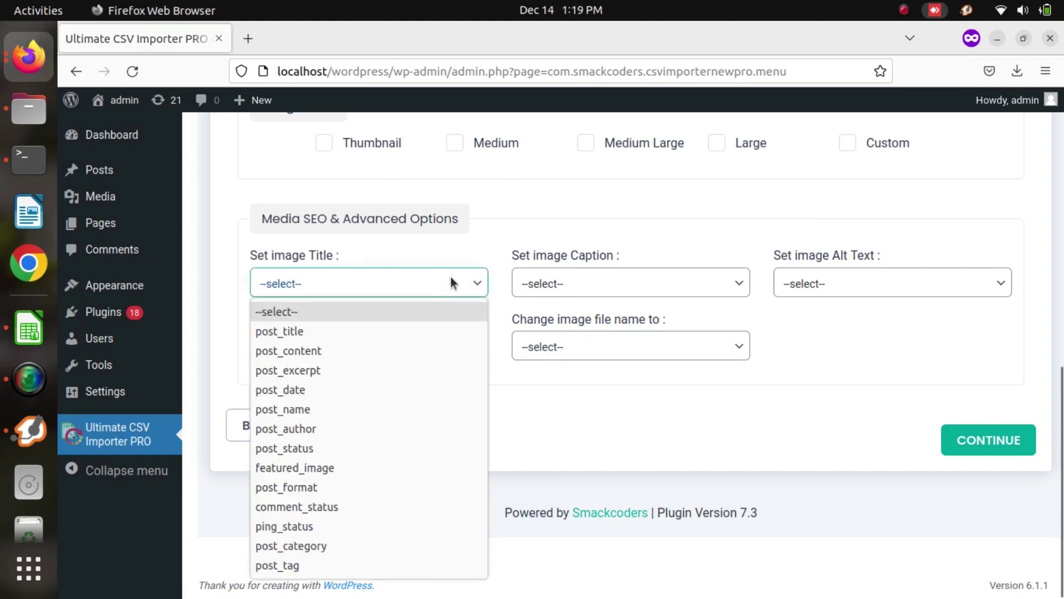
click(637, 416)
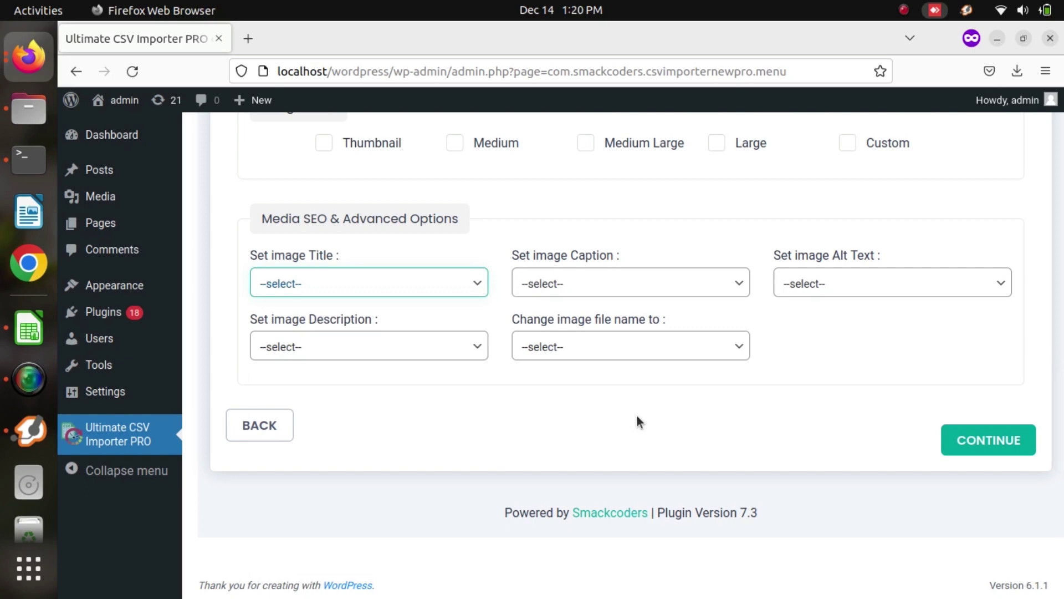
click(987, 449)
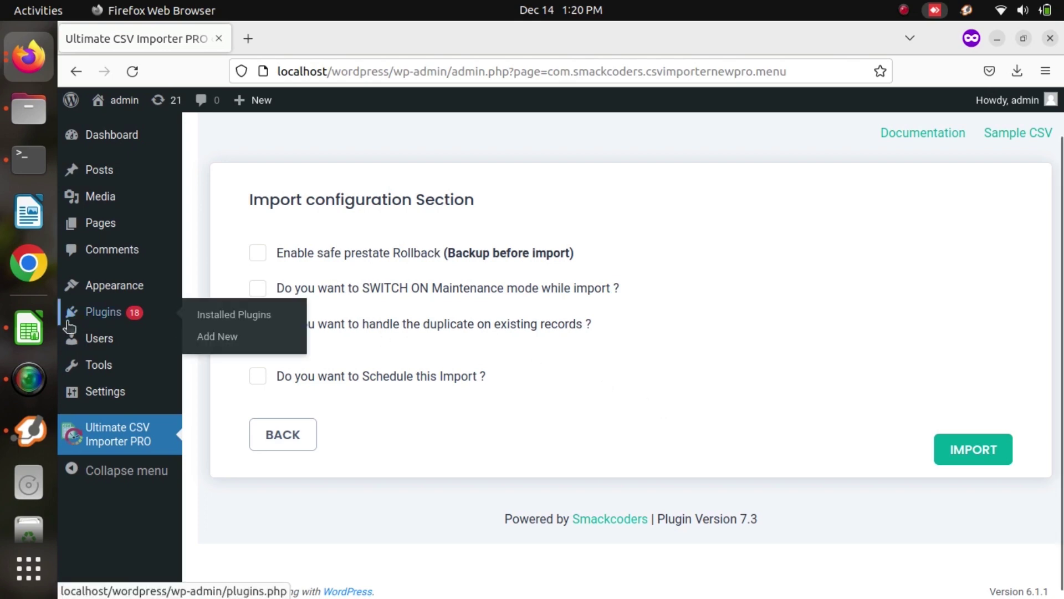
Bring the Terminal forward, leaving the import at its configuration step
click(29, 157)
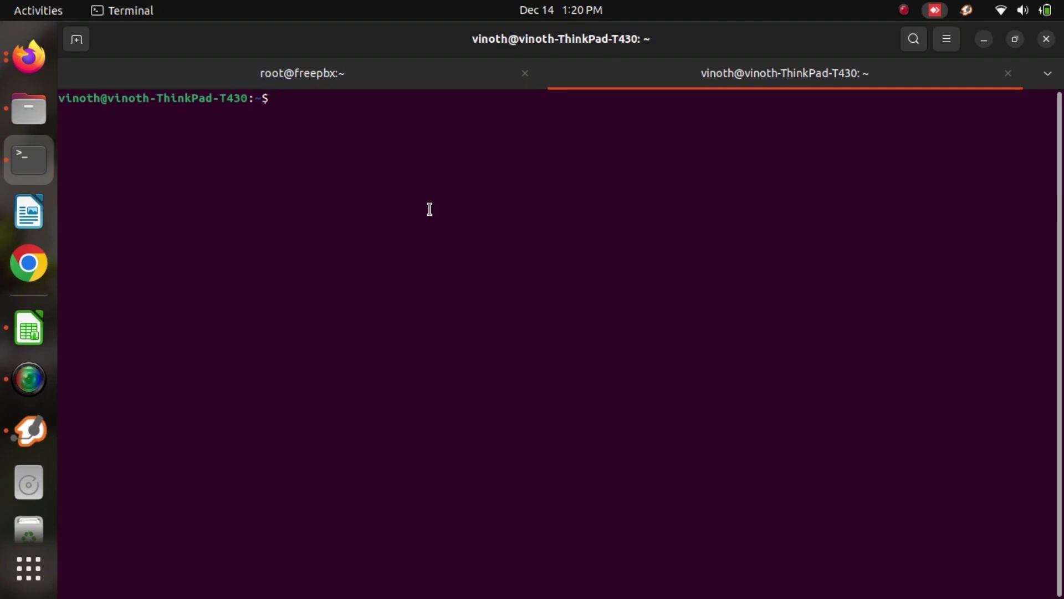
Run 'wp ultimate-import list' to show saved templates, including Post-import1 as ID 44
key(alt+Tab)
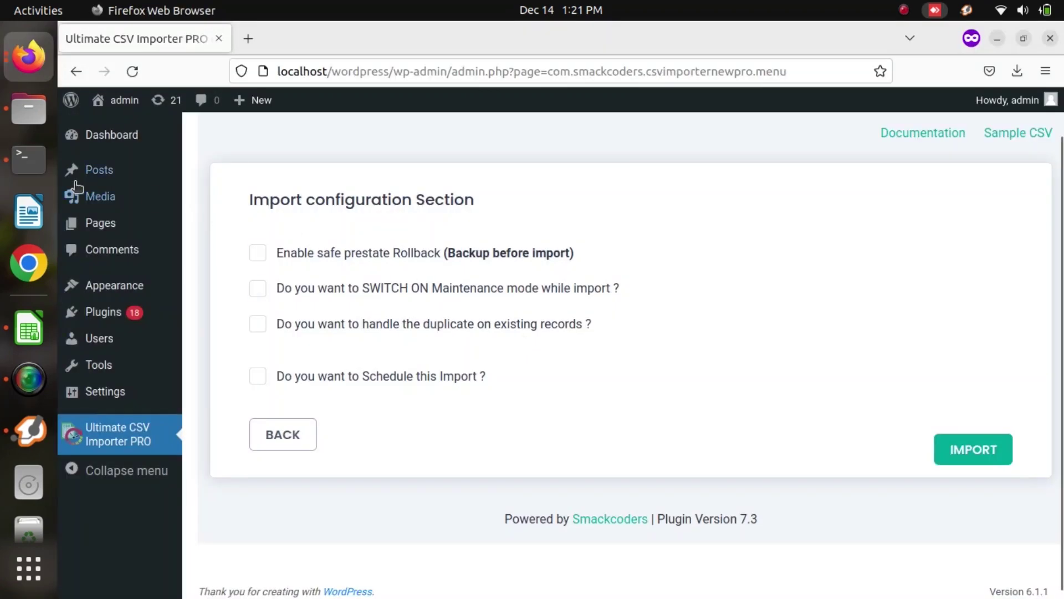
click(28, 159)
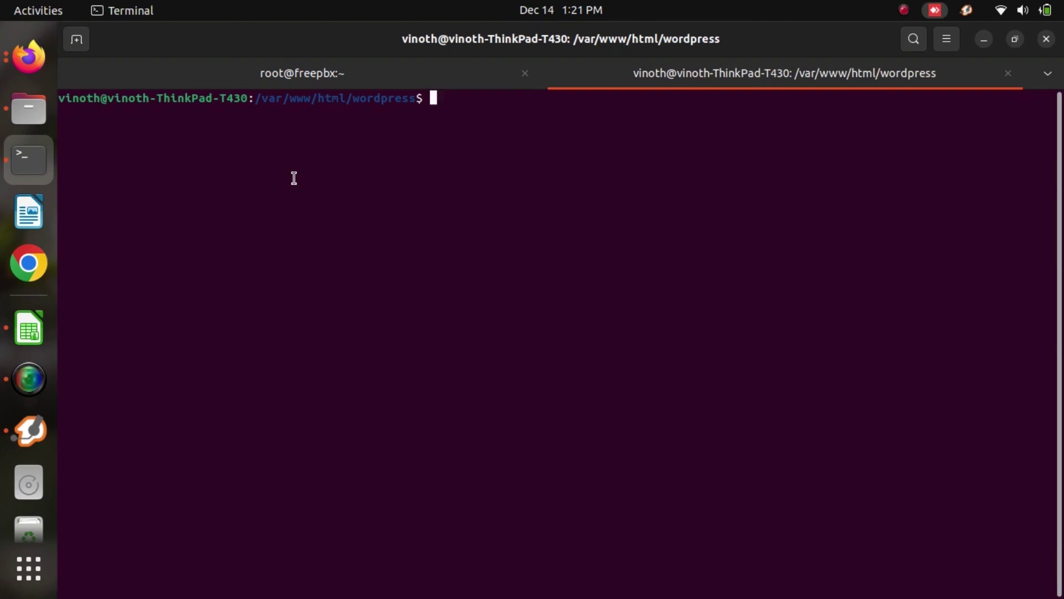
text(wp ul)
text(timat)
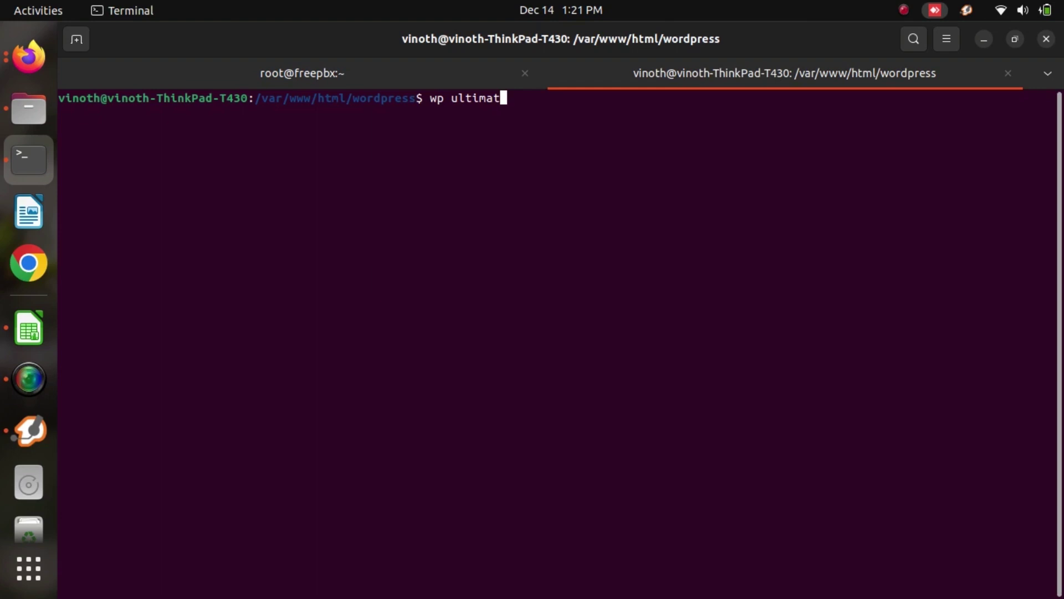
text(e)
text(-im)
text(port )
text(list)
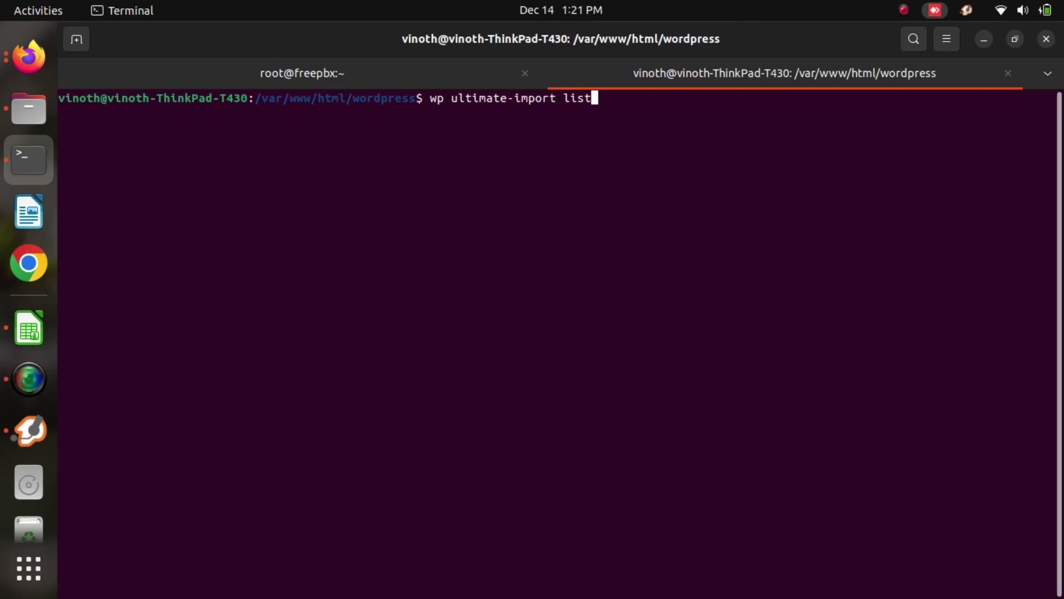
key(Return)
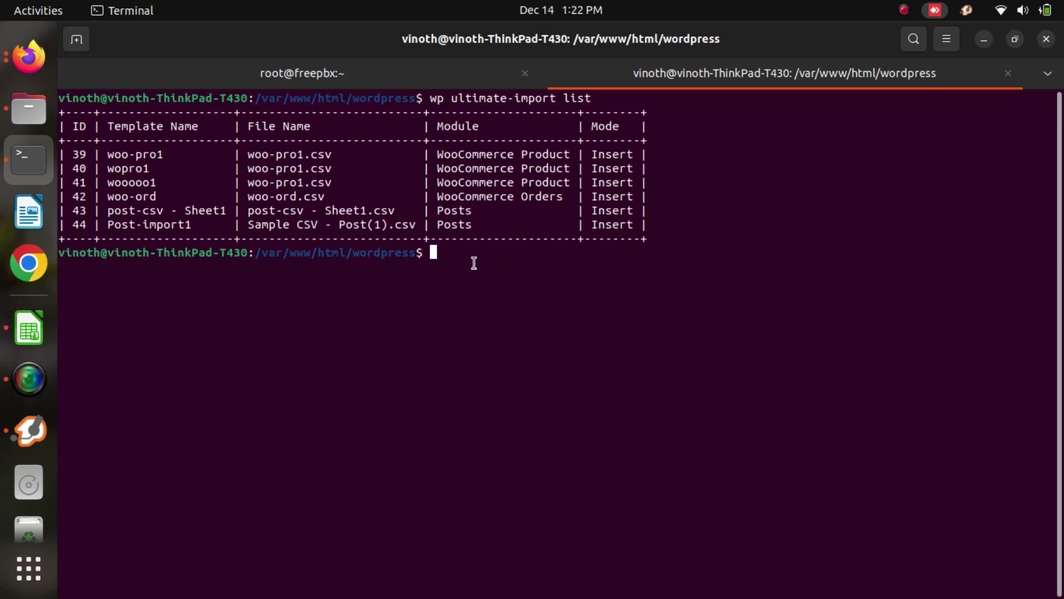
Run 'wp ultimate-import run 44' to import the ten sample posts
text(wp u)
key(Tab)
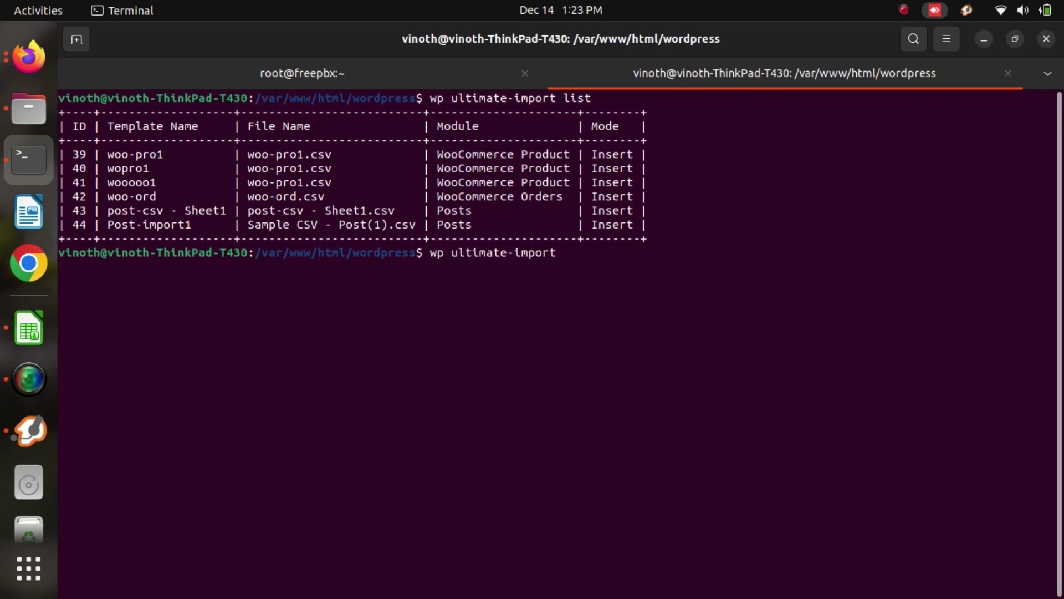
key(BackSpace)
text(run)
text(4)
text(4)
key(Return)
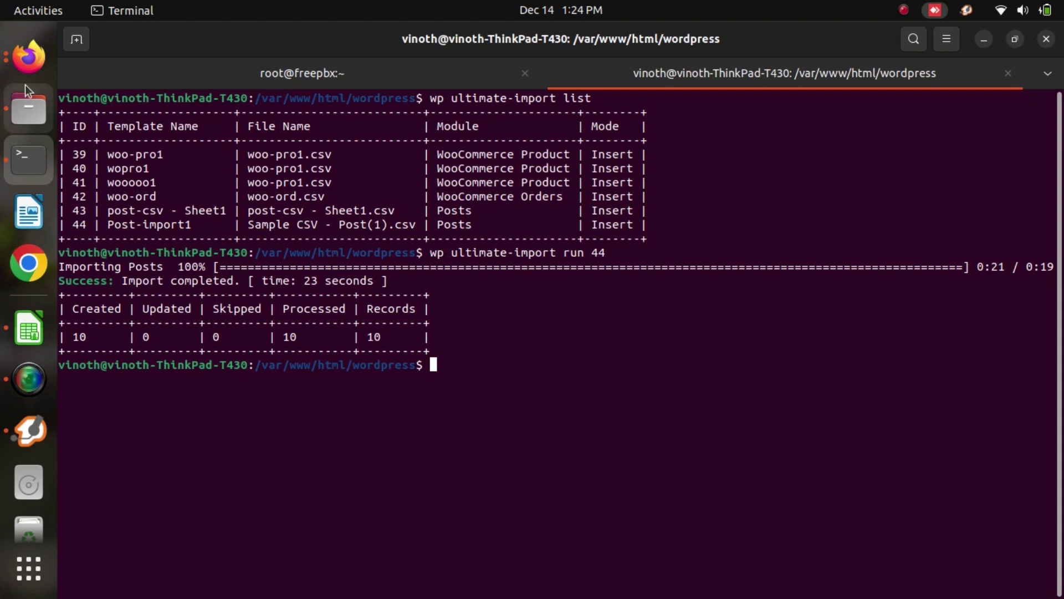
Review the 12 posts, including Google Analytics, SEO and CRM, and open Google Analytics for editing
click(20, 66)
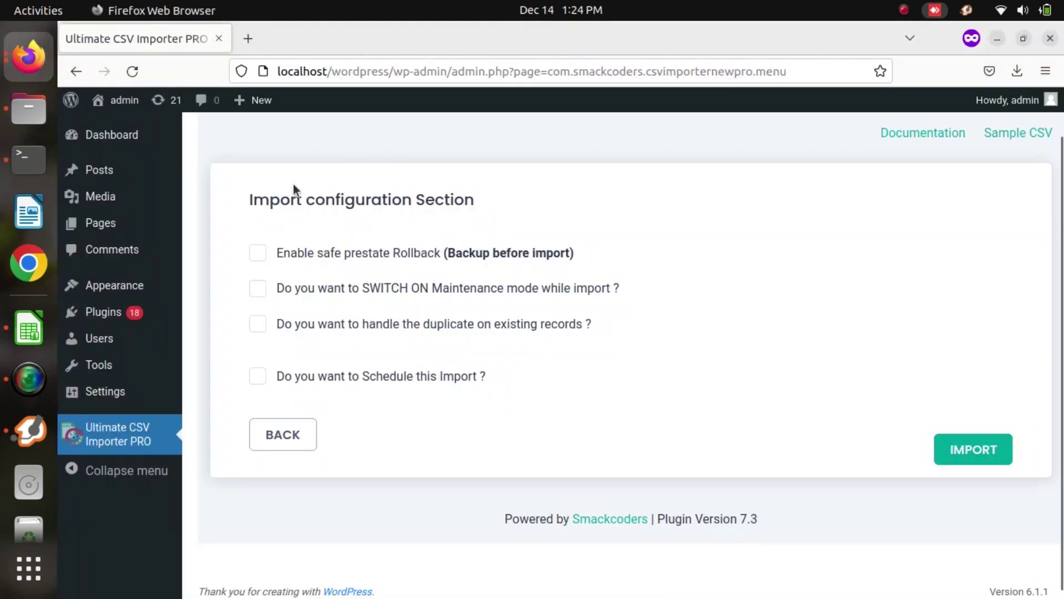
click(99, 170)
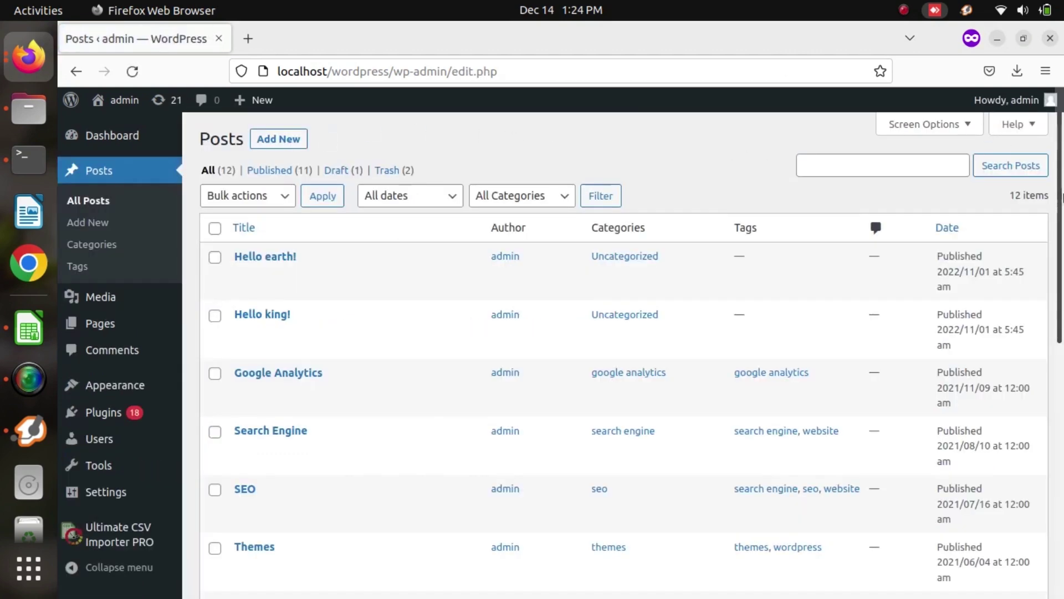
mouse_move(1062, 195)
mouse_down()
mouse_move(1062, 409)
mouse_move(1062, 288)
mouse_up()
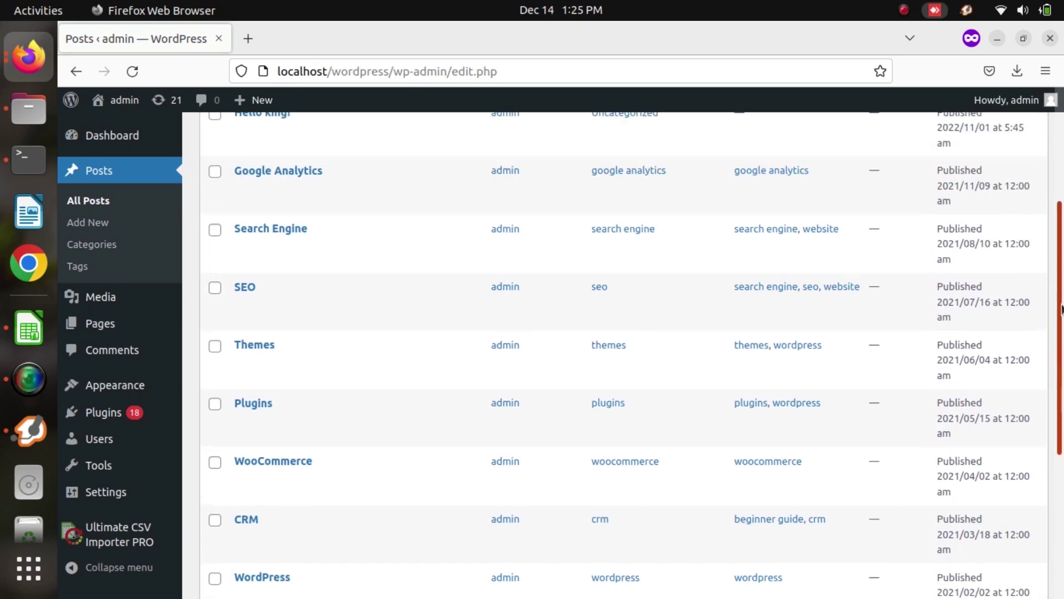
mouse_move(475, 283)
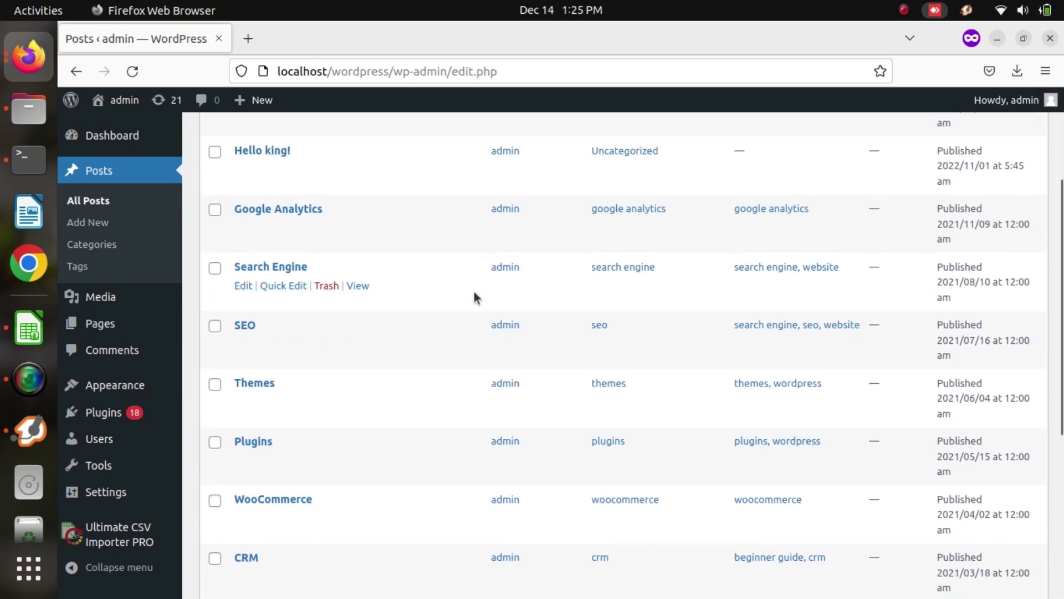
click(270, 207)
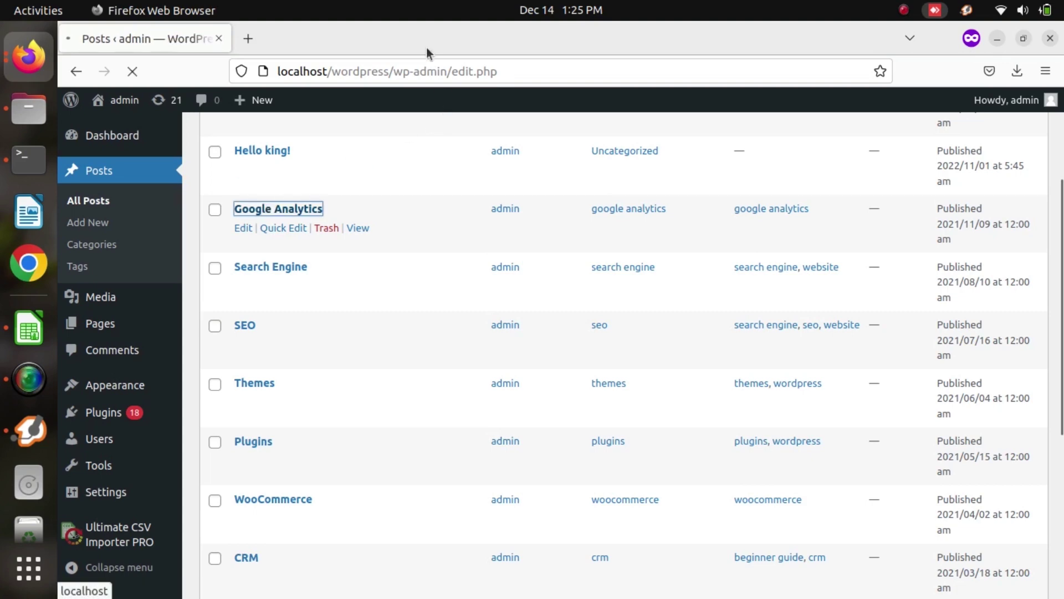